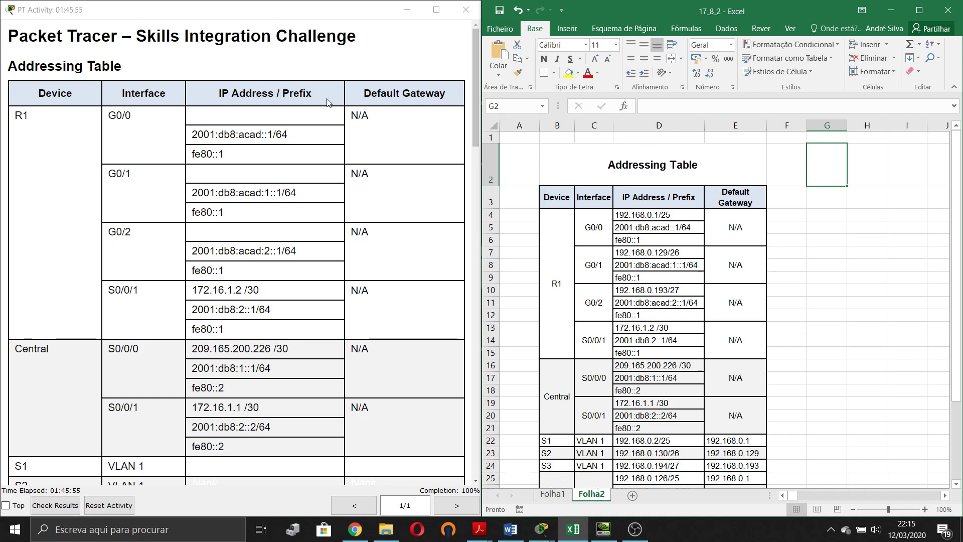
# Review the Addressing Table in the activity instructions and the completed version on the Folha2 worksheet
pyautogui.moveTo(24, 67); pyautogui.dragTo(339, 435)
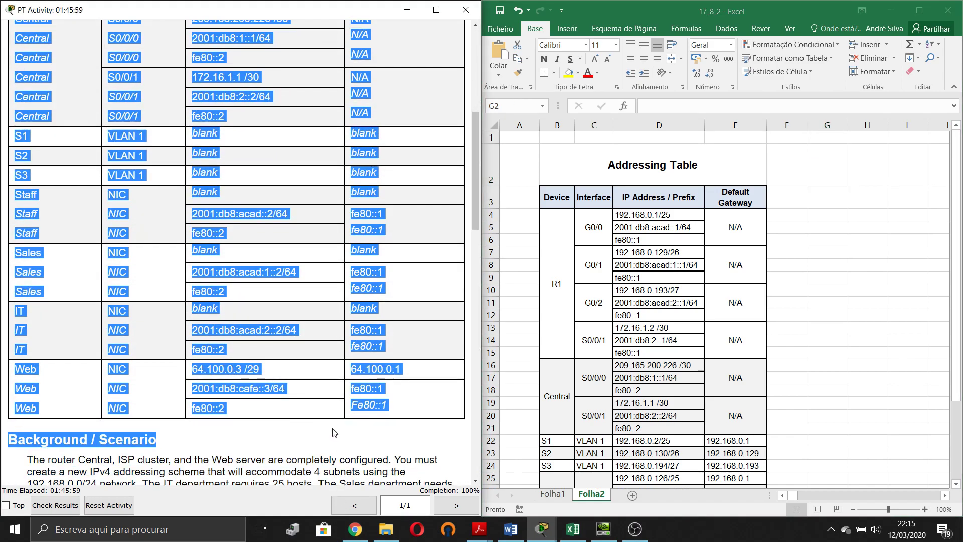
pyautogui.click(332, 393)
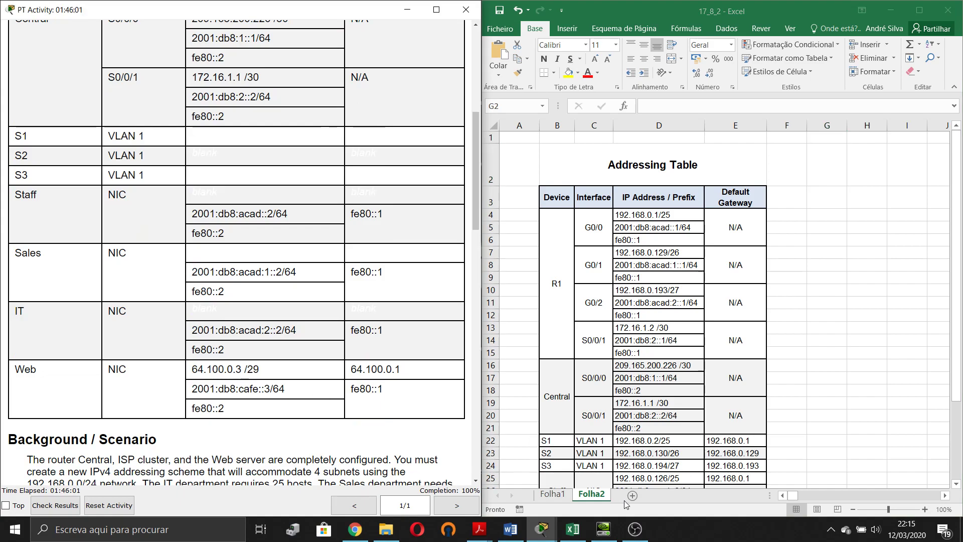
pyautogui.click(755, 175)
pyautogui.moveTo(755, 174); pyautogui.dragTo(736, 477)
pyautogui.click(736, 243)
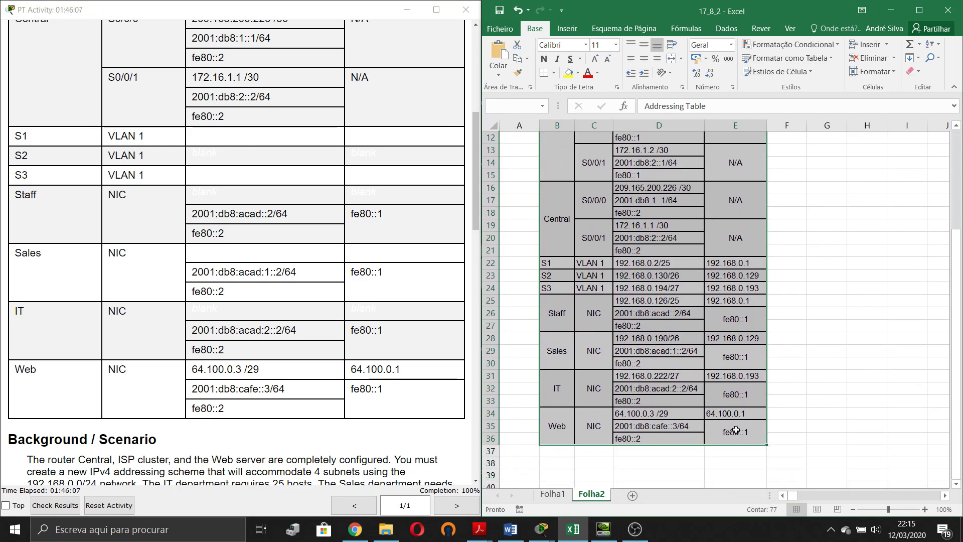
pyautogui.scroll(4, 652, 226)
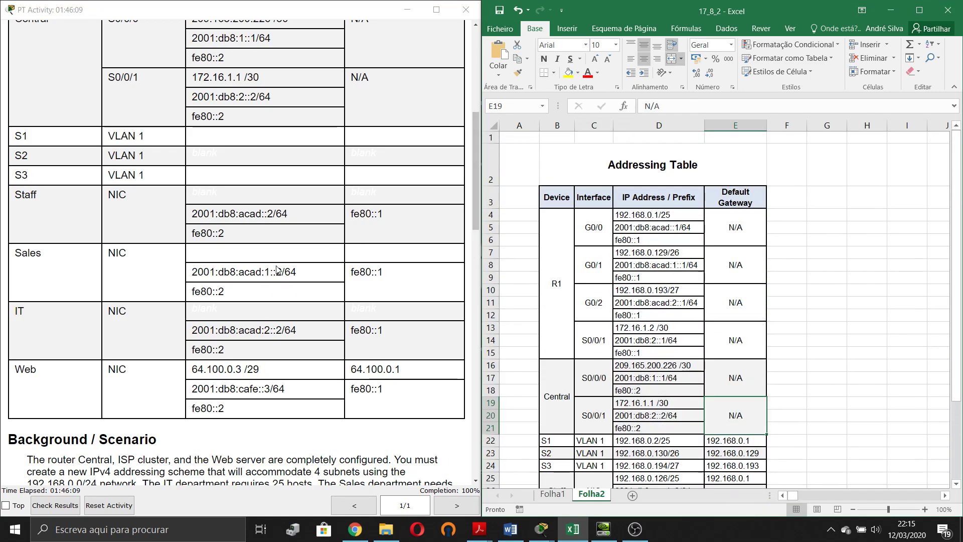
# Read the Background / Scenario section and the IPv4 Addressing host requirements in the activity instructions
pyautogui.click(81, 307)
pyautogui.scroll(-5, 81, 306)
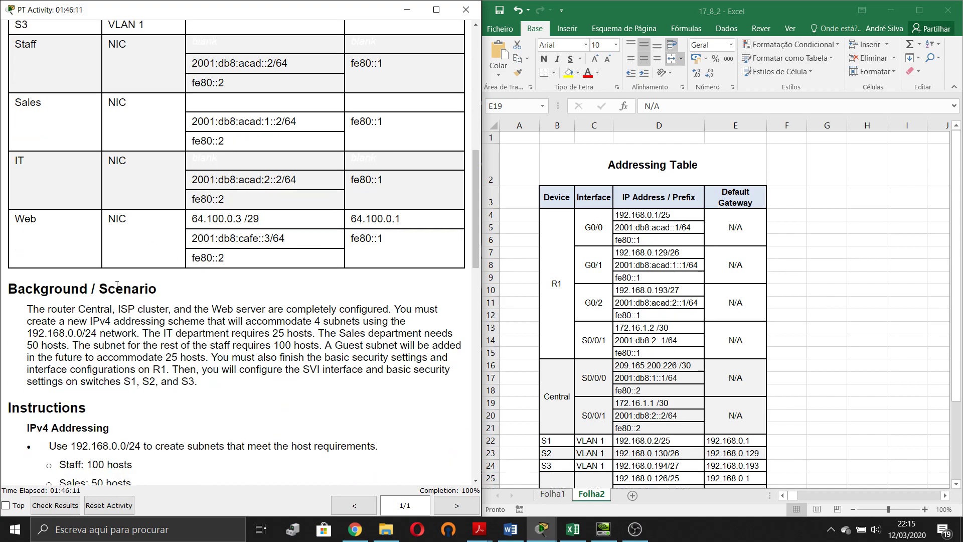
pyautogui.scroll(-3, 81, 307)
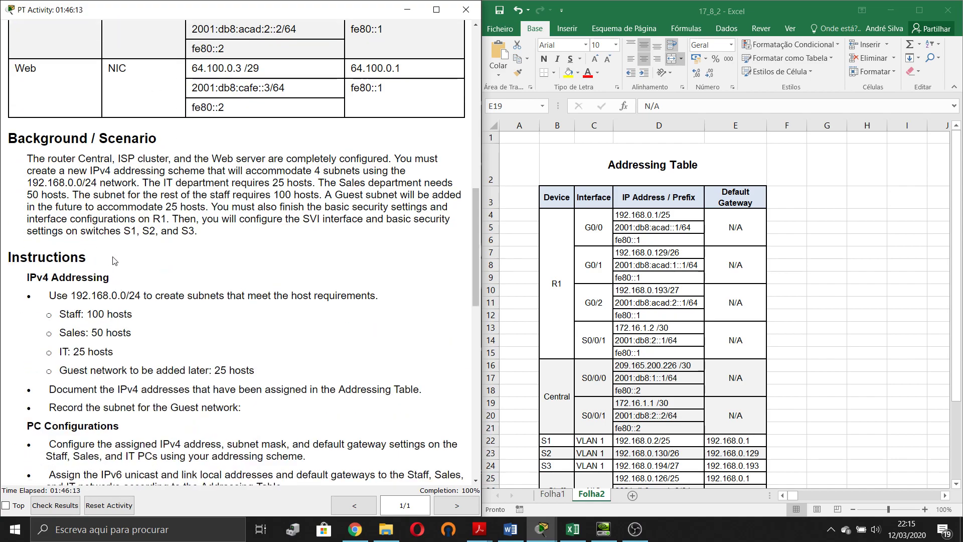
pyautogui.scroll(-2, 109, 292)
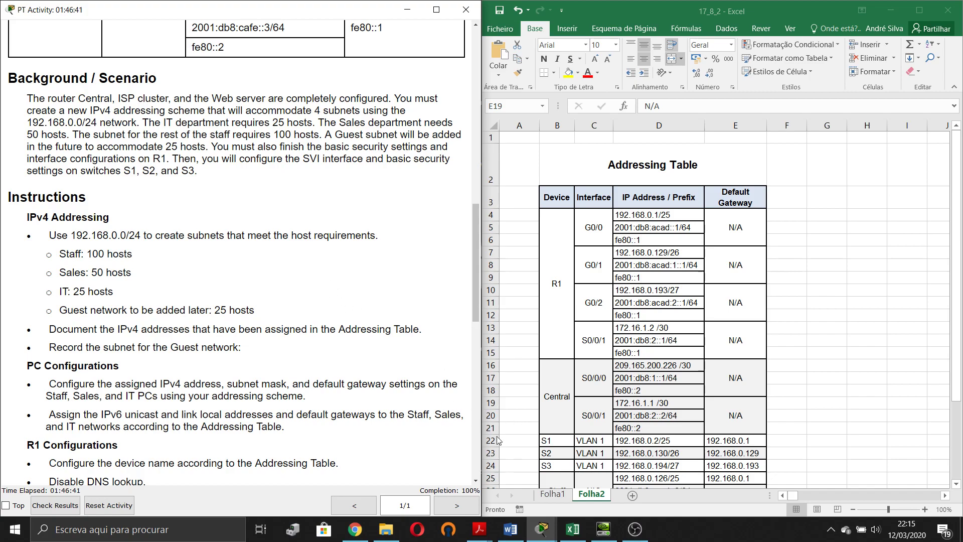
# Open the Folha1 worksheet and examine the Staff, Sales, IT and Guest host requirements and the formula for their total
pyautogui.click(559, 495)
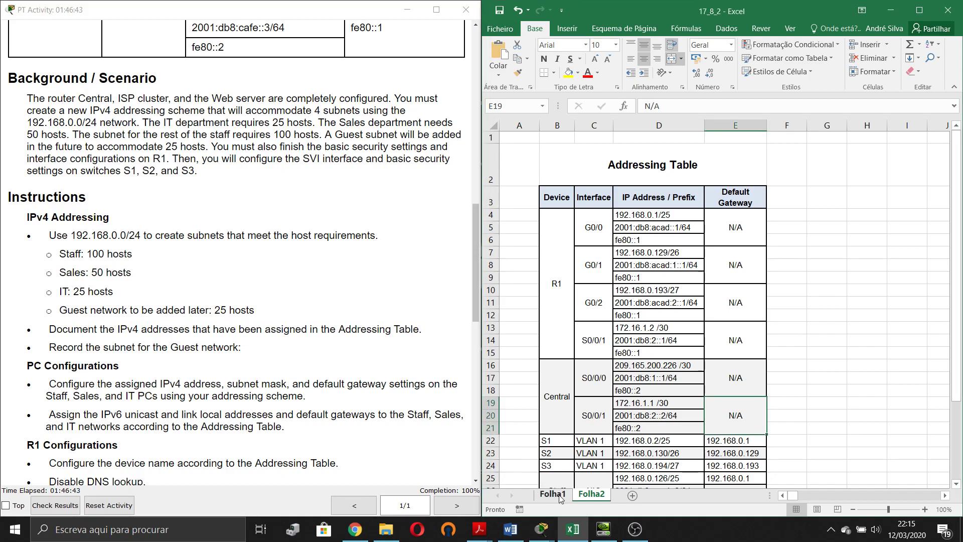
pyautogui.click(560, 495)
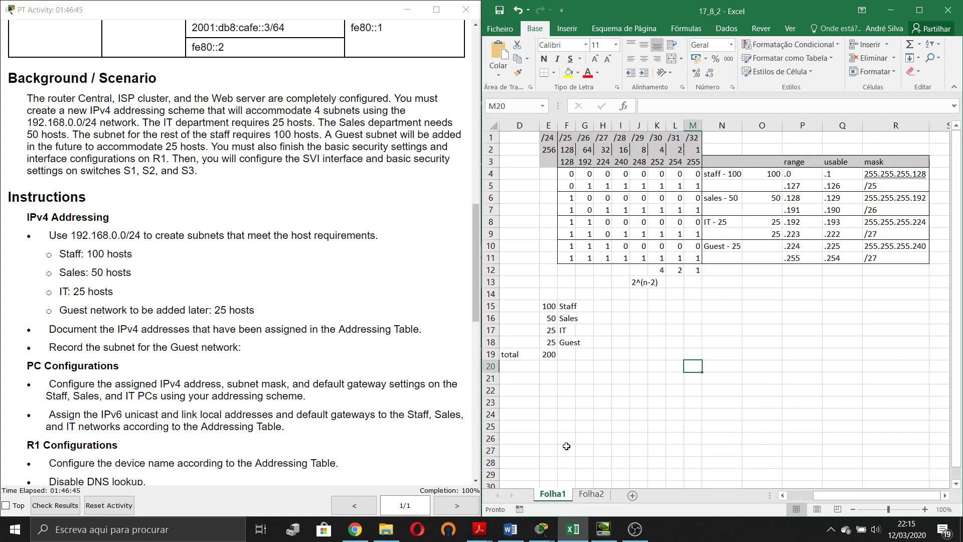
pyautogui.moveTo(550, 307); pyautogui.dragTo(586, 346)
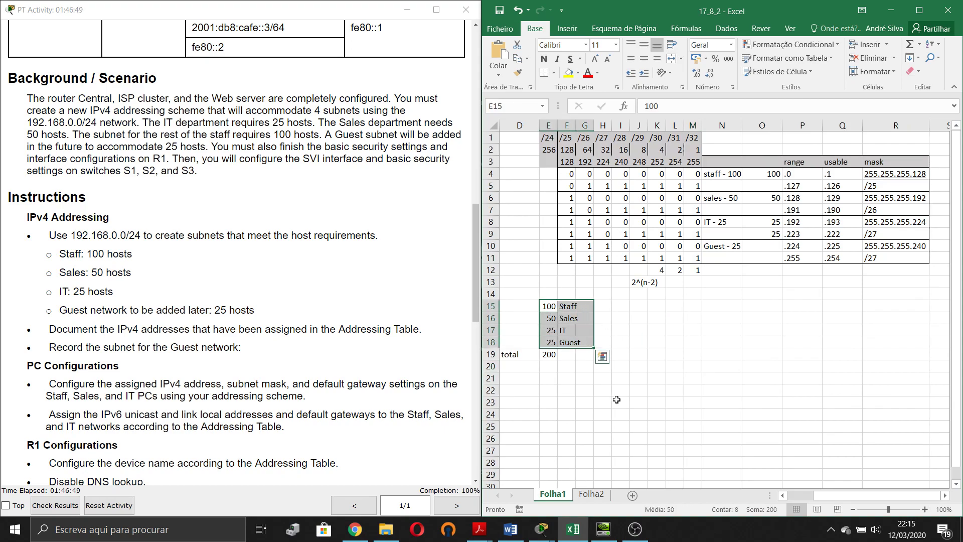
pyautogui.click(550, 354)
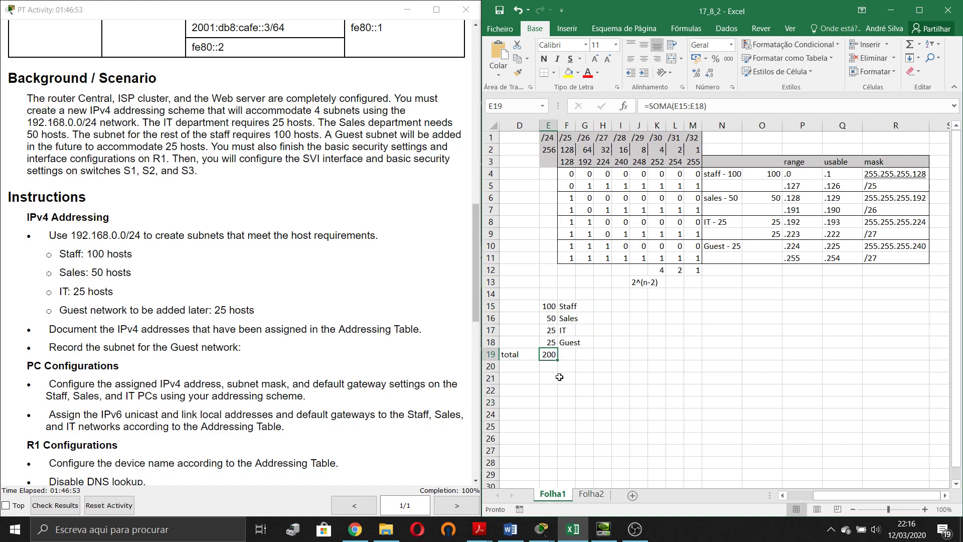
pyautogui.click(584, 388)
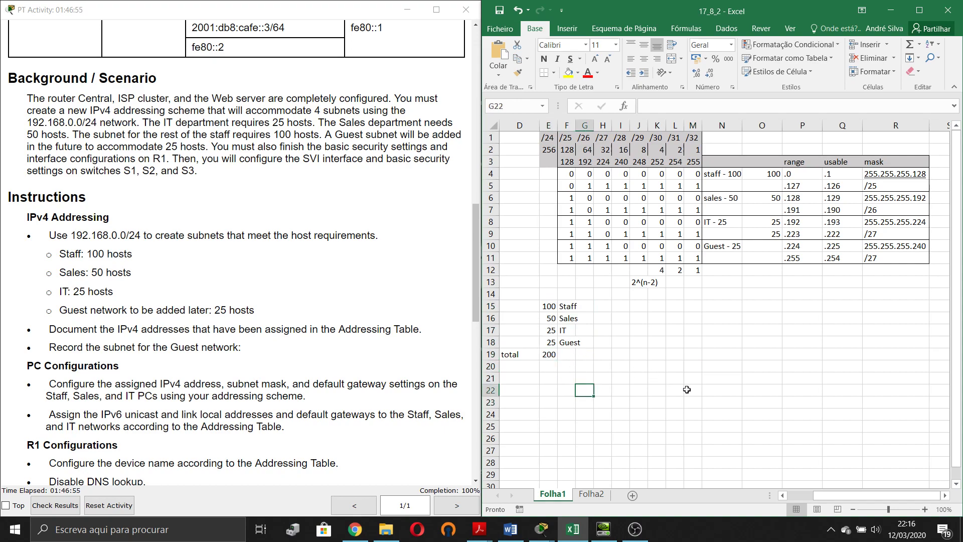
# Examine the header block of prefixes, block sizes and mask values in E1:M3
pyautogui.click(713, 146)
pyautogui.moveTo(694, 139); pyautogui.dragTo(547, 156)
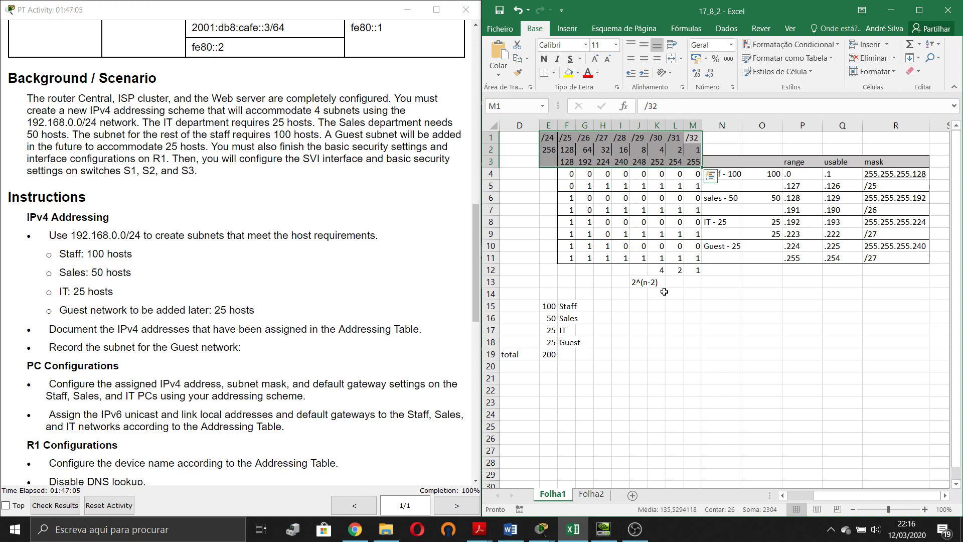
pyautogui.click(665, 291)
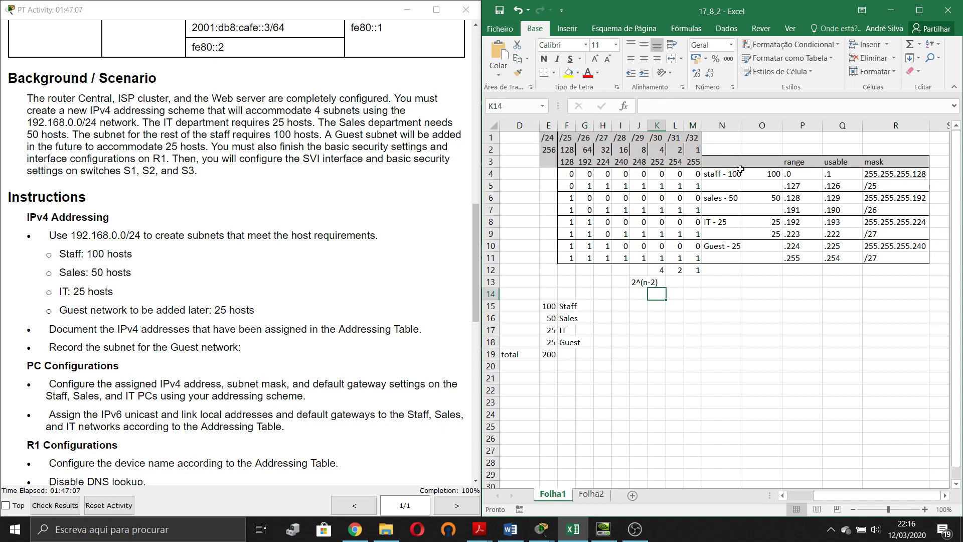
pyautogui.click(698, 141)
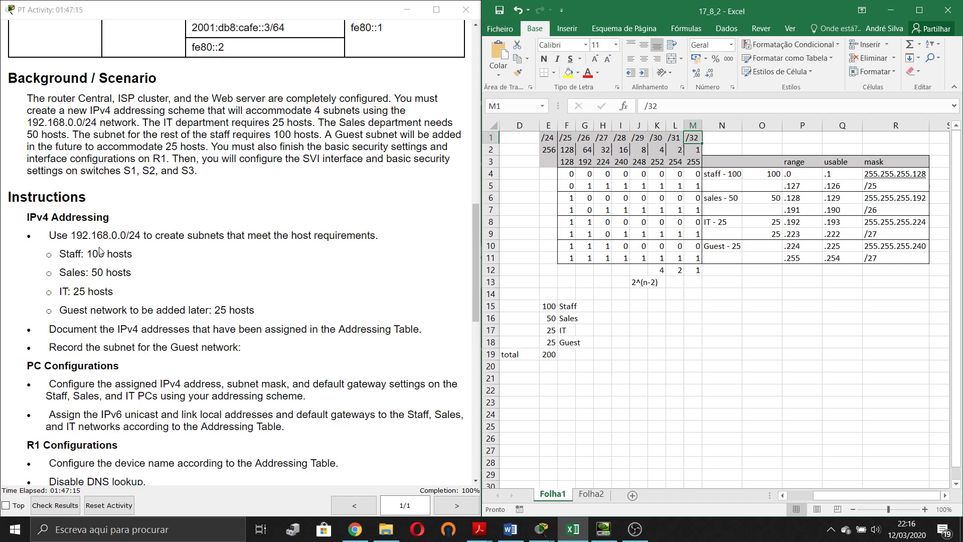
# Highlight the 192.168.0.0/24 network in the instructions and examine the row 1 prefixes from /32 back to /24
pyautogui.moveTo(73, 233); pyautogui.dragTo(141, 233)
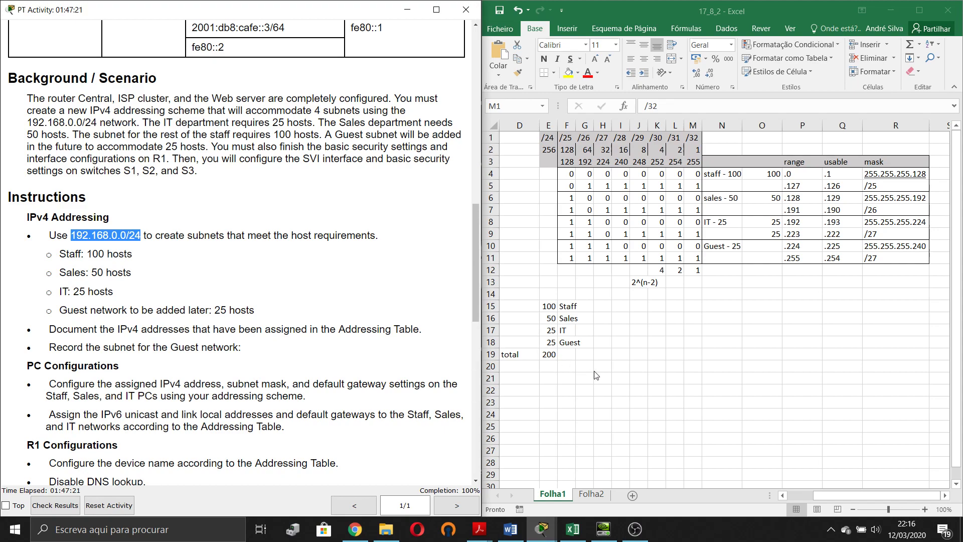
pyautogui.hotkey('alt', 'Tab')
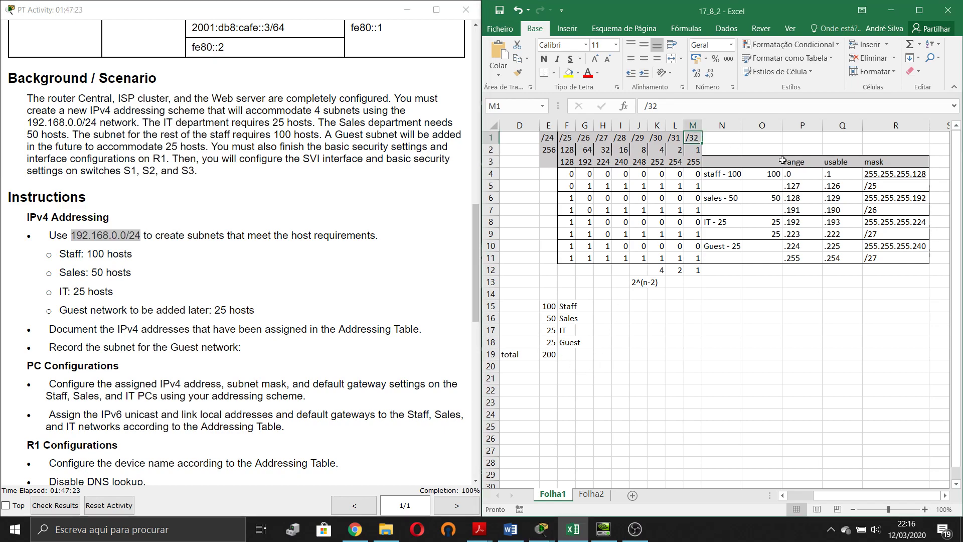
pyautogui.press('Left')
pyautogui.press('Left')
pyautogui.press('Left')
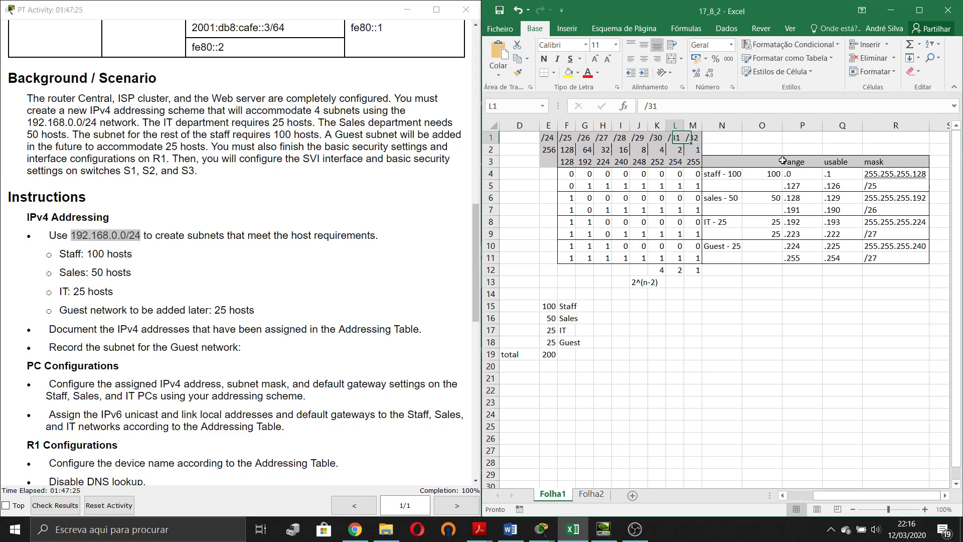
pyautogui.press('Left')
pyautogui.press('Left')
pyautogui.press('Left')
pyautogui.press('Left')
pyautogui.press('Left')
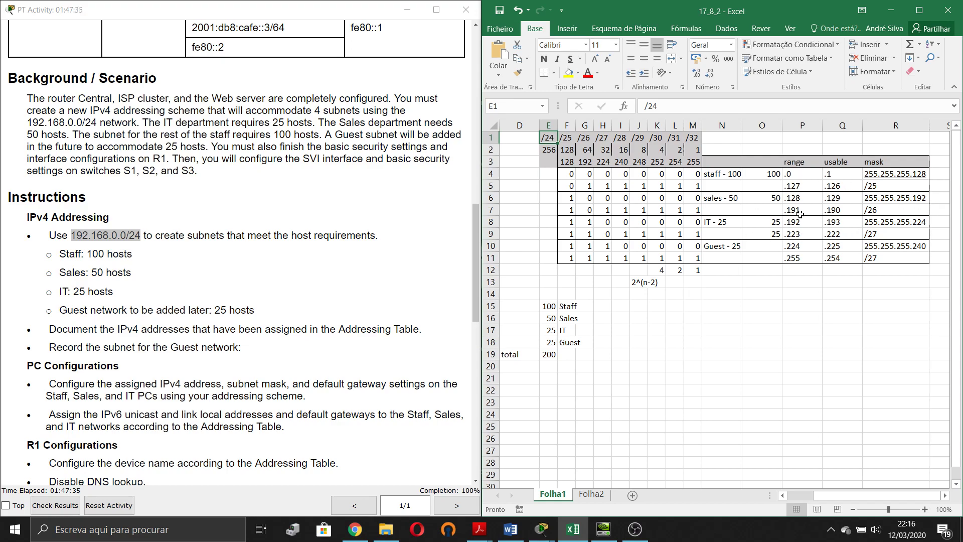
pyautogui.click(627, 315)
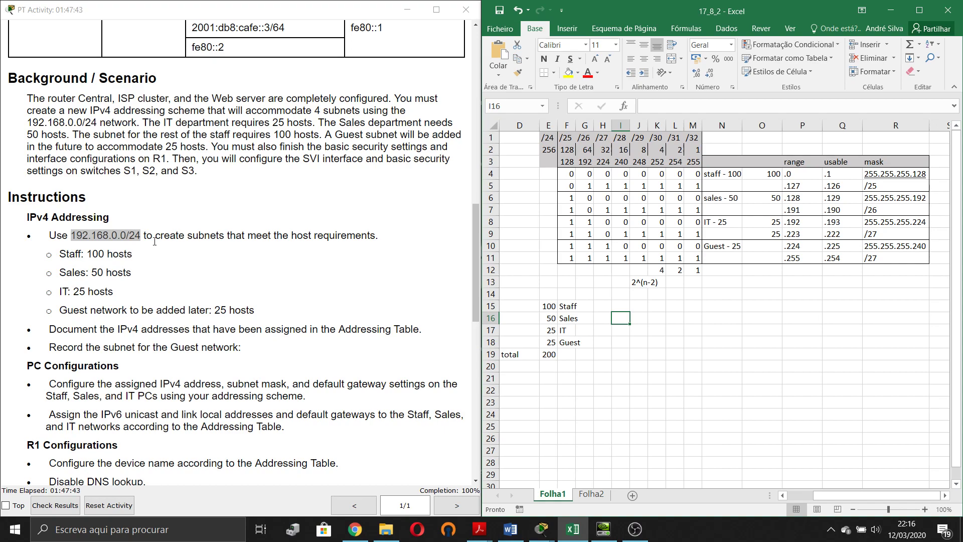
pyautogui.moveTo(691, 343); pyautogui.dragTo(688, 333)
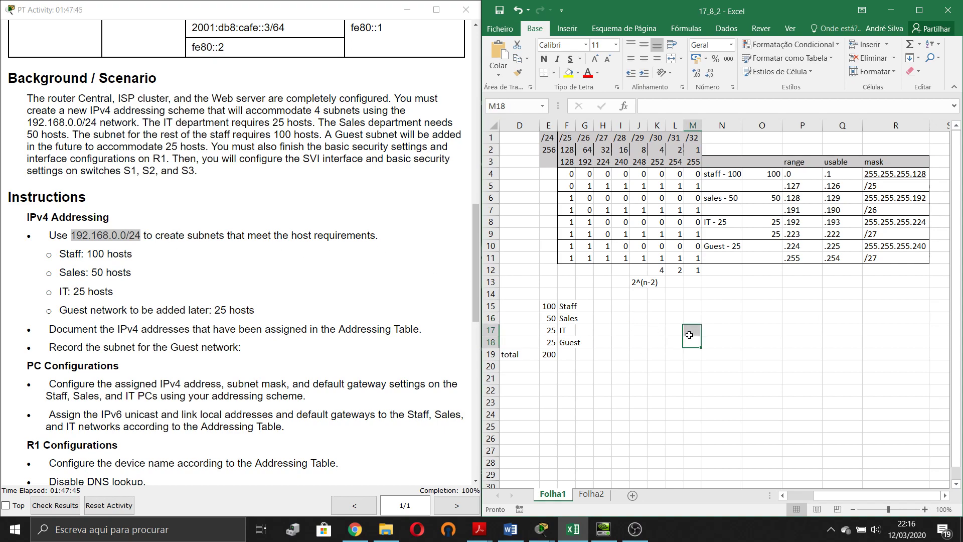
# Examine the power-of-two formulas in row 2 from M2 to E2, dismissing the mail notification
pyautogui.click(697, 149)
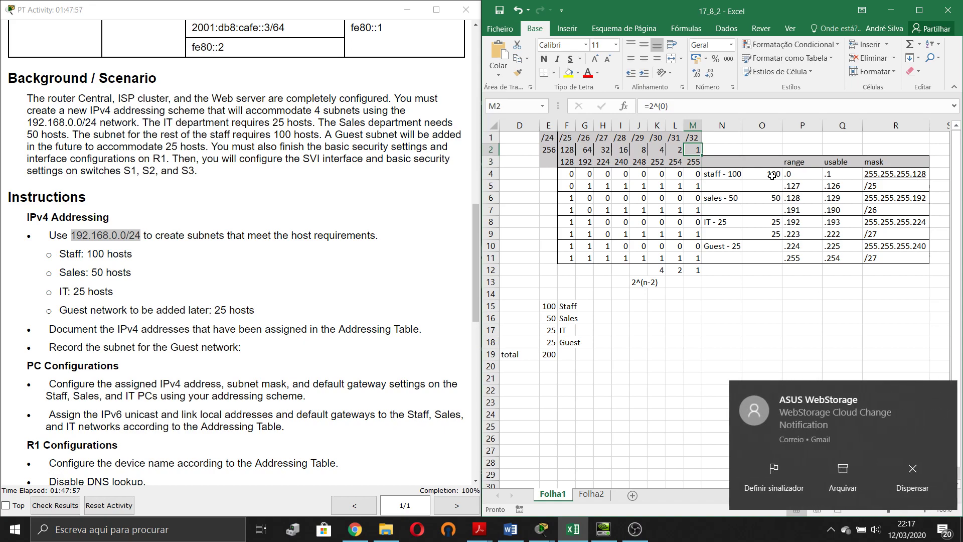
pyautogui.click(900, 479)
pyautogui.click(678, 150)
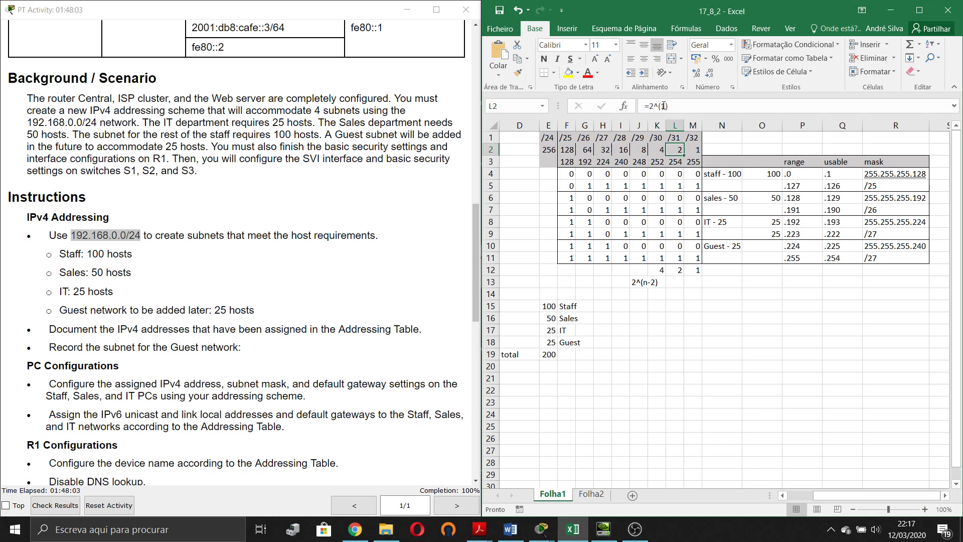
pyautogui.click(656, 151)
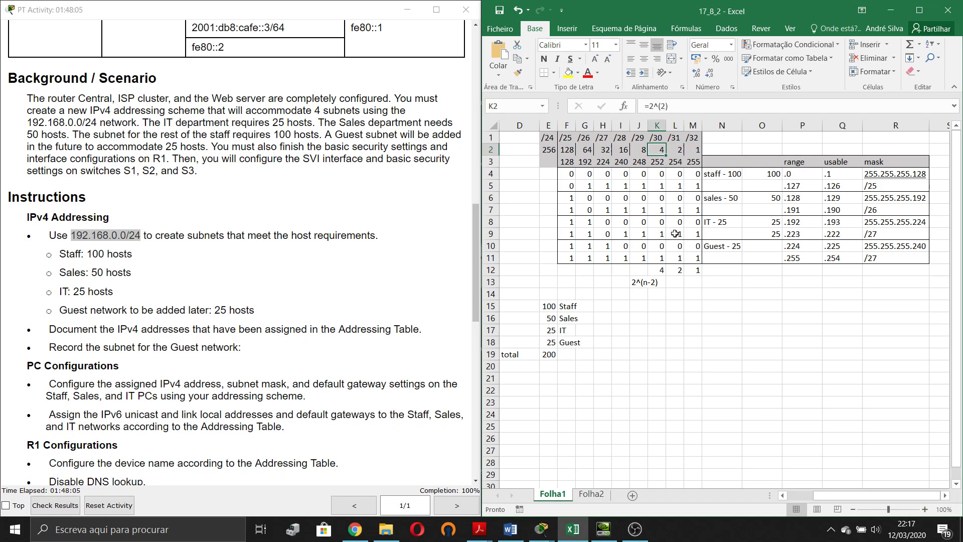
pyautogui.press('Left')
pyautogui.press('Left')
pyautogui.press('Left')
pyautogui.press('Left')
pyautogui.press('Left')
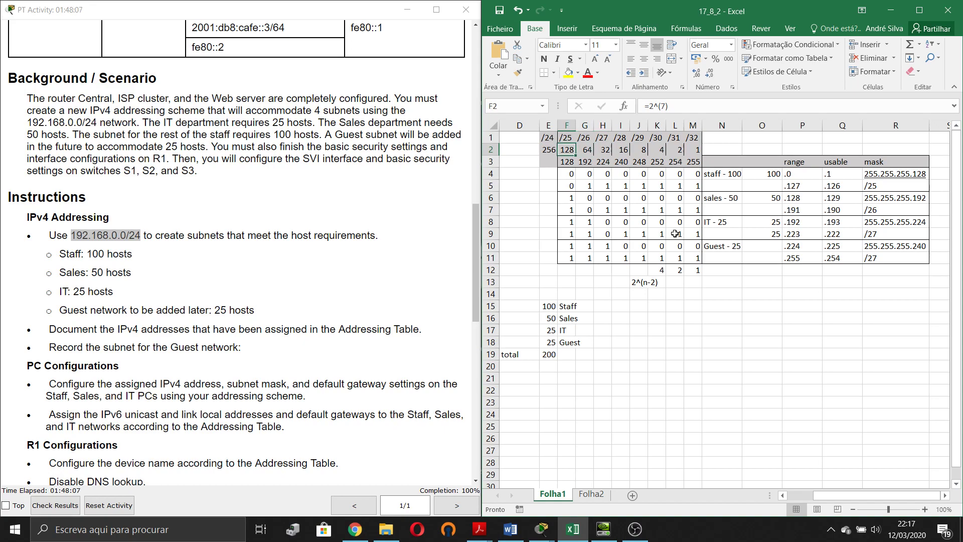
pyautogui.press('Left')
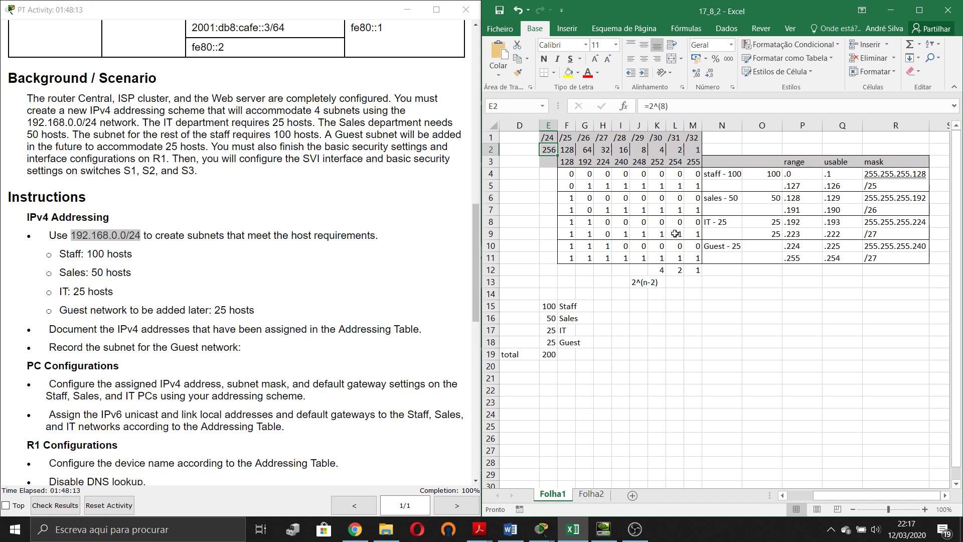
# Examine the subnet mask values in row 3 under the /25 to /32 prefixes, cell by cell
pyautogui.press('Right')
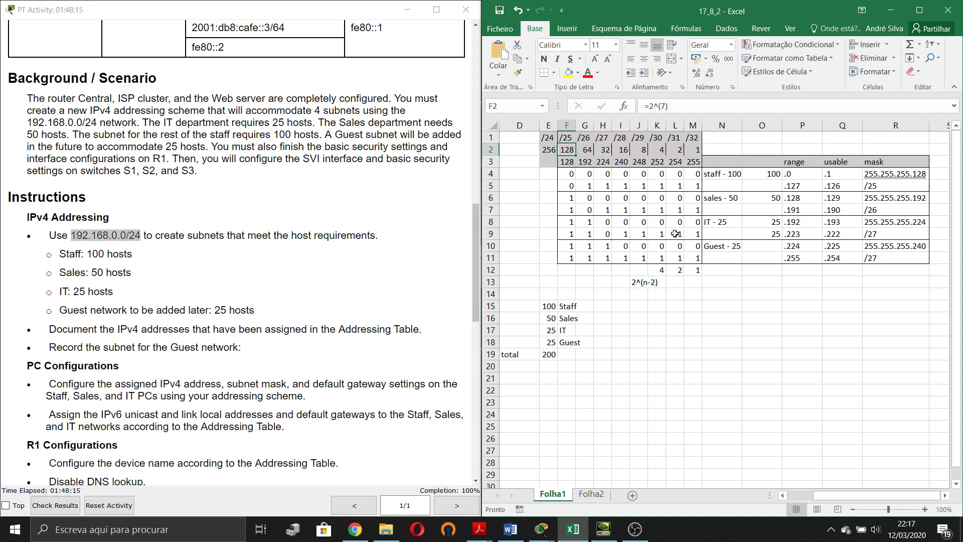
pyautogui.press('Down')
pyautogui.press('Right')
pyautogui.press('Right')
pyautogui.press('Right')
pyautogui.press('Right')
pyautogui.press('Right')
pyautogui.press('Right')
pyautogui.press('Right')
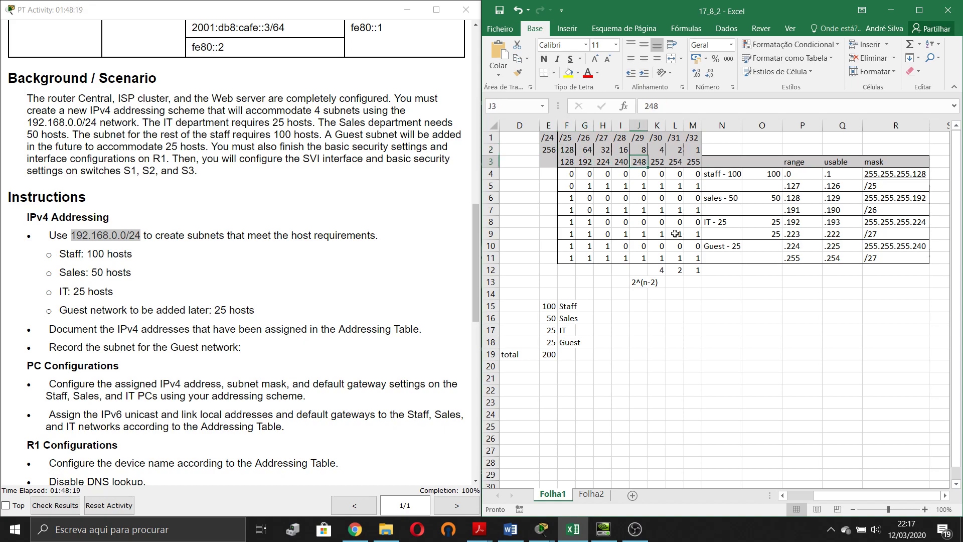
pyautogui.press('Left')
pyautogui.press('Left')
pyautogui.press('Left')
pyautogui.press('Left')
pyautogui.press('Left')
pyautogui.press('Left')
pyautogui.press('Left')
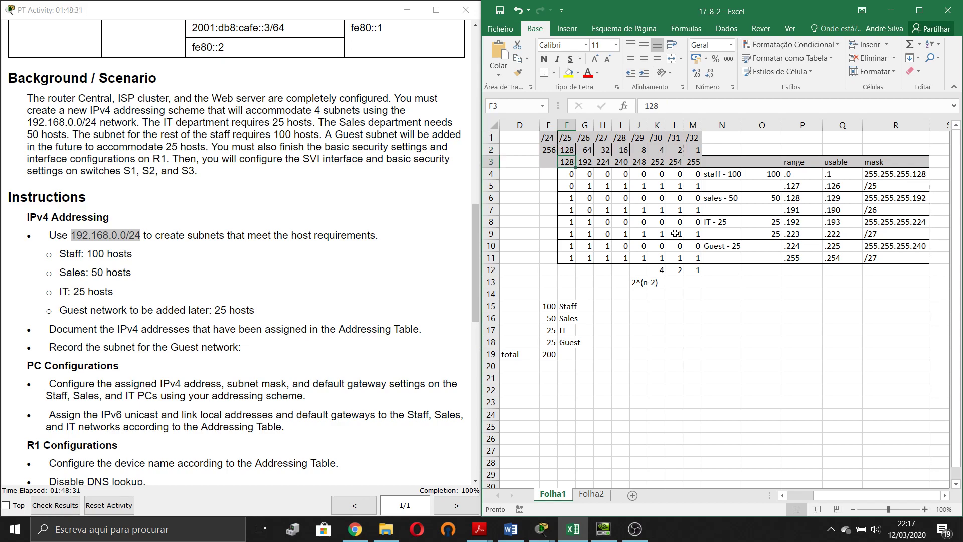
pyautogui.press('Right')
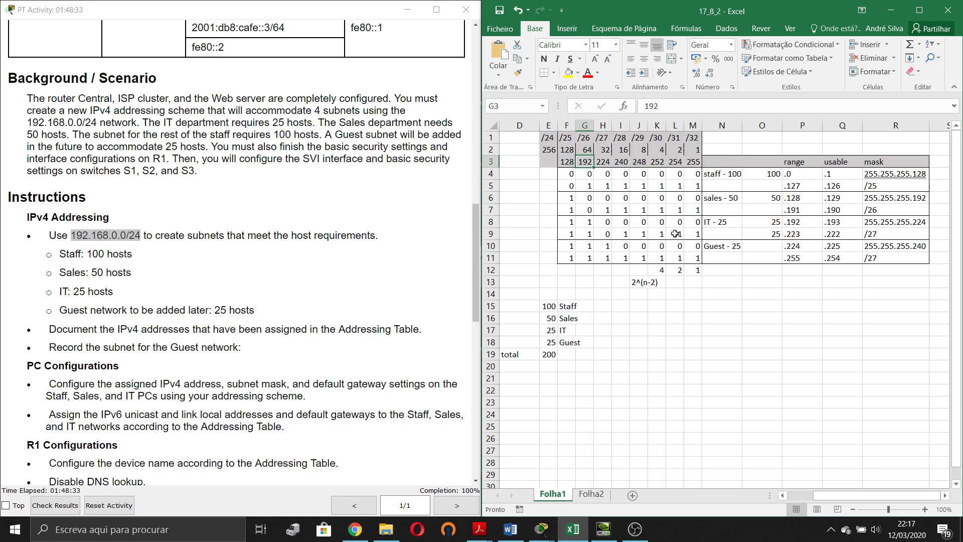
pyautogui.press('Up')
pyautogui.press('Down')
pyautogui.press('Right')
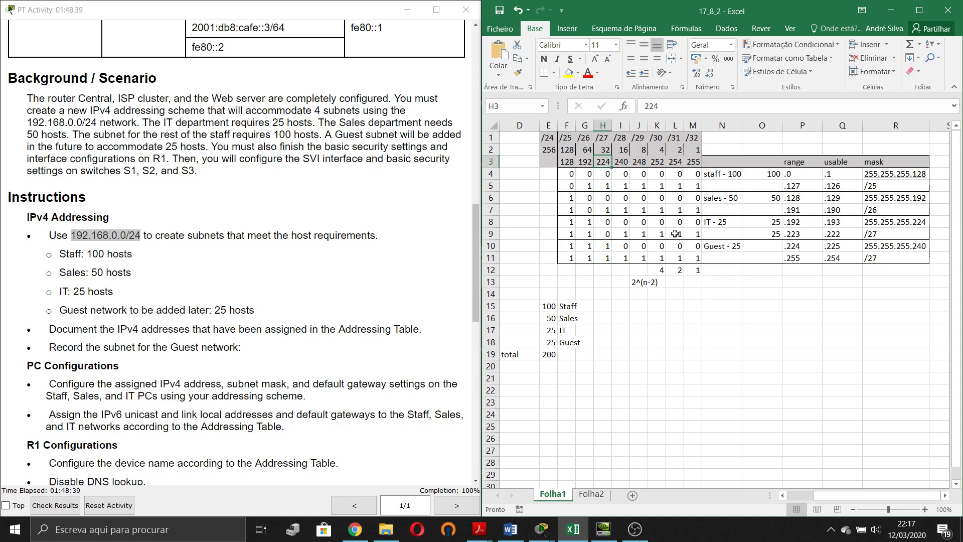
pyautogui.press('Right')
pyautogui.press('Right')
pyautogui.press('Right')
pyautogui.press('Right')
pyautogui.press('Right')
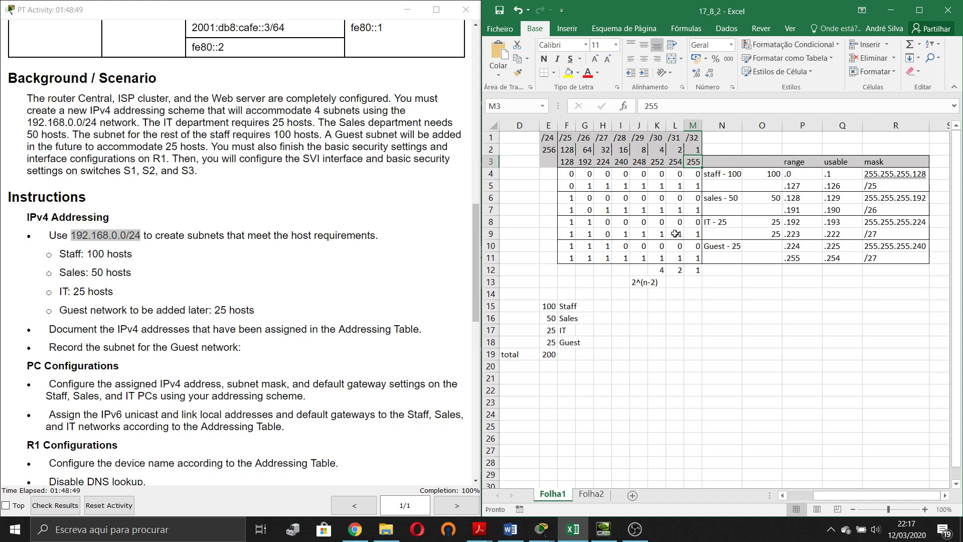
# Compare the subnet table with the department host list, checking the subnet labels in column N from Staff to Guest
pyautogui.click(771, 304)
pyautogui.moveTo(557, 136); pyautogui.dragTo(738, 260)
pyautogui.click(756, 244)
pyautogui.click(549, 304)
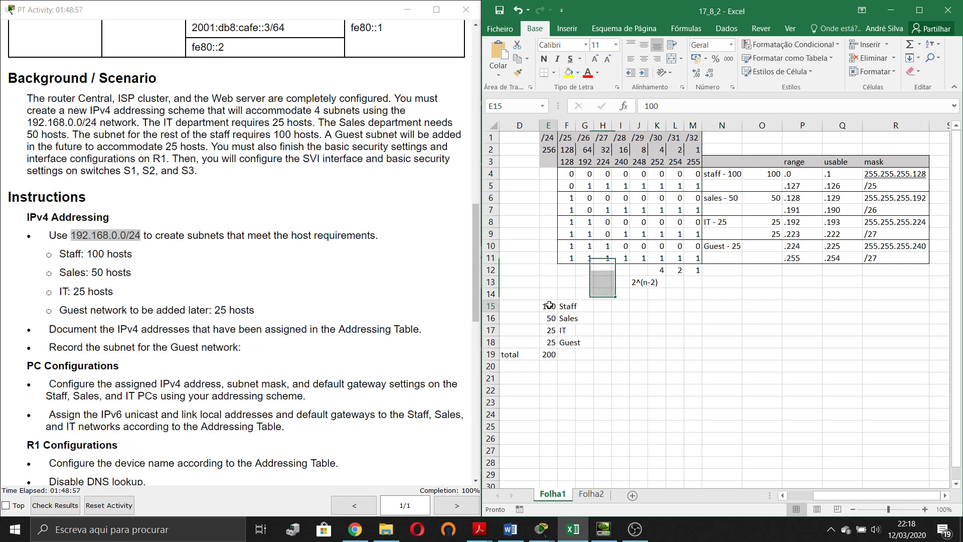
pyautogui.moveTo(549, 304); pyautogui.dragTo(576, 344)
pyautogui.click(734, 173)
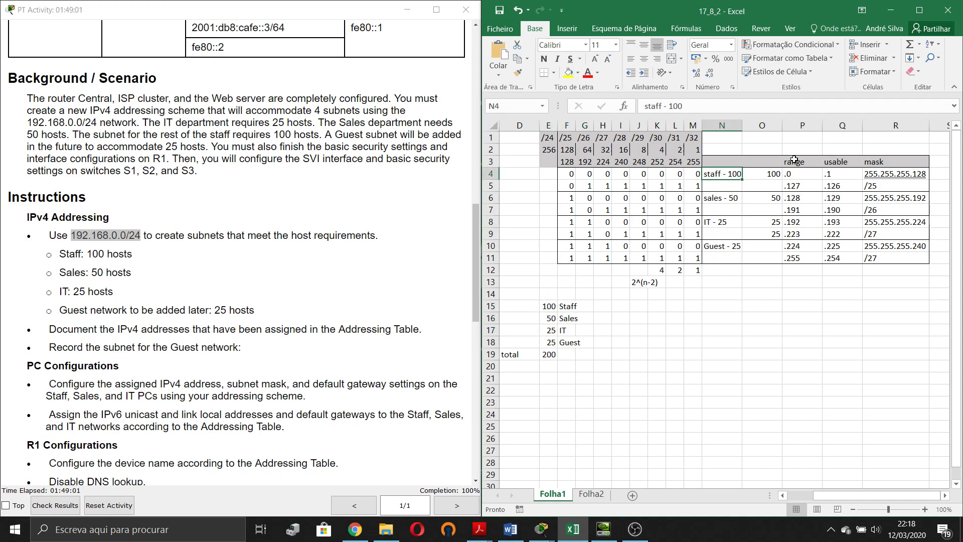
pyautogui.press('Down')
pyautogui.press('Down')
pyautogui.press('Down')
pyautogui.press('Down')
pyautogui.press('Down')
pyautogui.press('Down')
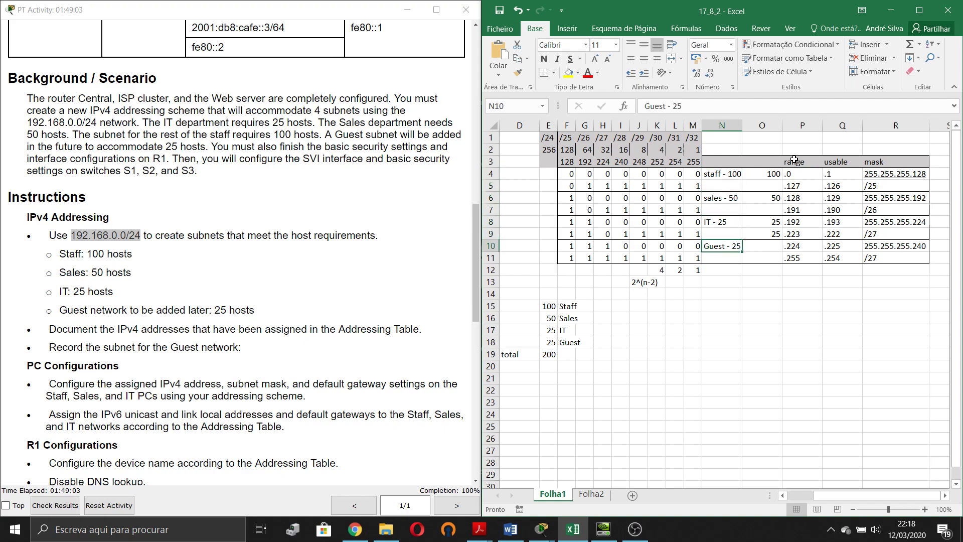
# Examine the subnet rows in column N between staff and Guest, including the Guest row's entries across to the usable column
pyautogui.press('Up')
pyautogui.press('Up')
pyautogui.press('Up')
pyautogui.press('Up')
pyautogui.press('Up')
pyautogui.press('Up')
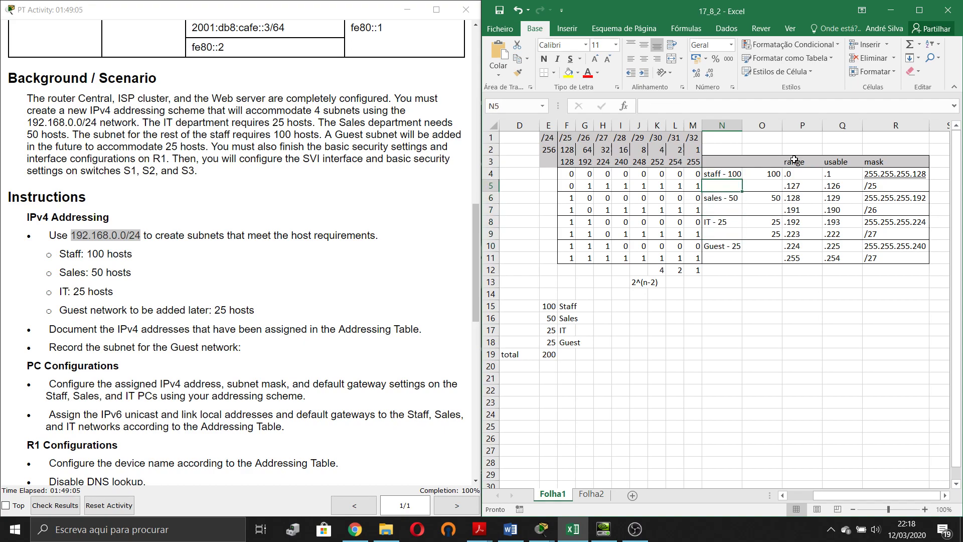
pyautogui.press('Down')
pyautogui.press('Down')
pyautogui.press('Down')
pyautogui.press('Down')
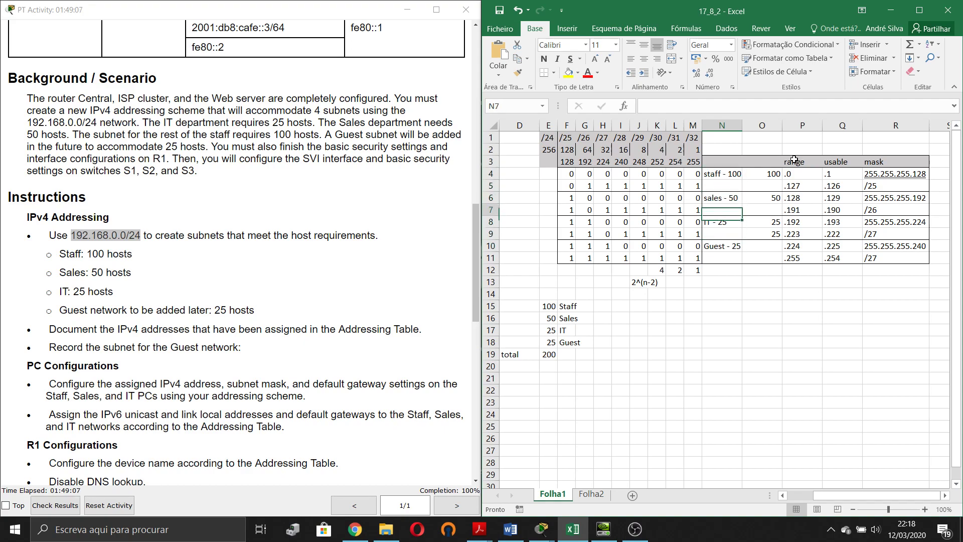
pyautogui.press('Down')
pyautogui.press('Down')
pyautogui.press('Up')
pyautogui.press('Up')
pyautogui.press('Down')
pyautogui.press('Down')
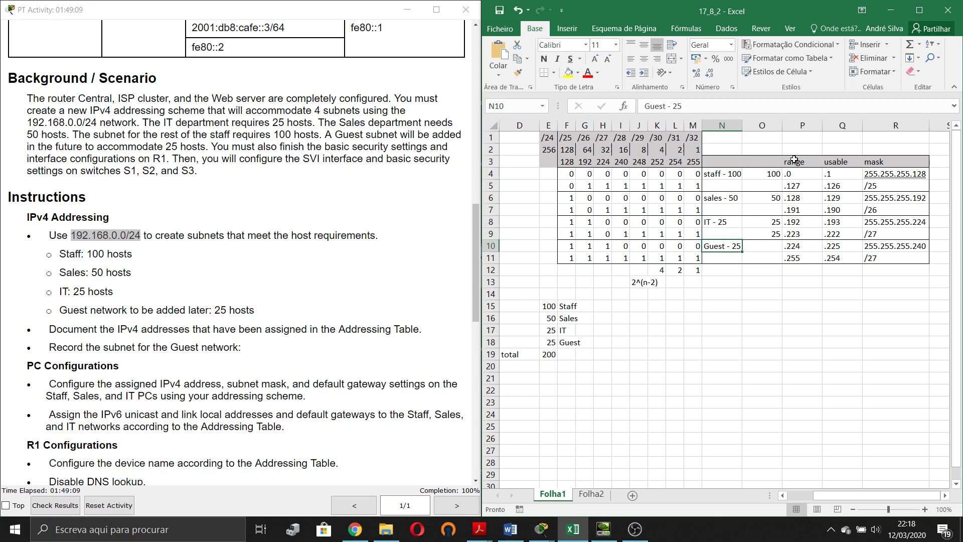
pyautogui.press('Right')
pyautogui.press('Right')
pyautogui.press('Right')
pyautogui.press('Left')
pyautogui.press('Left')
pyautogui.press('Left')
# Highlight the subnet labels from staff - 100 down to Guest - 25 in column N, returning to the staff label
pyautogui.click(732, 191)
pyautogui.click(734, 172)
pyautogui.moveTo(735, 173); pyautogui.dragTo(732, 248)
pyautogui.click(730, 174)
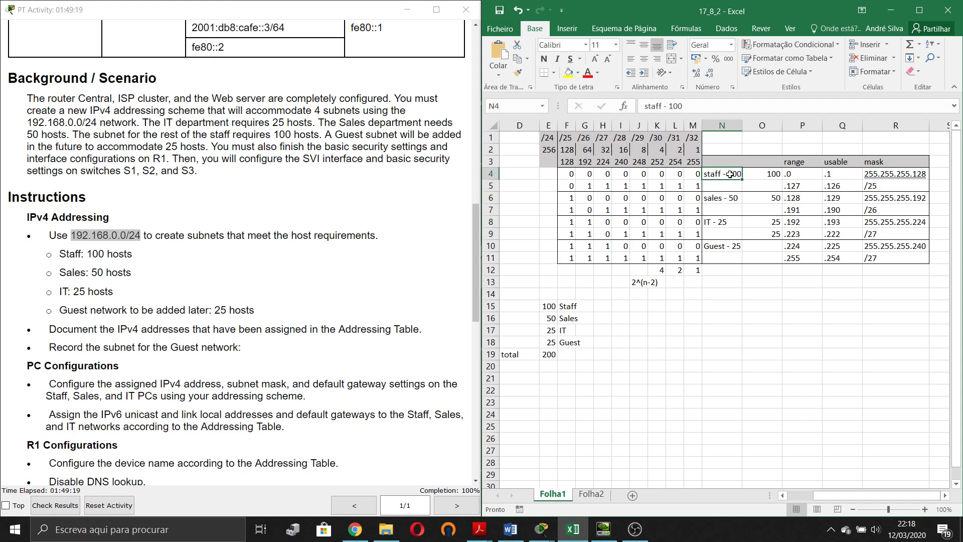
pyautogui.moveTo(730, 174); pyautogui.dragTo(734, 248)
pyautogui.click(772, 344)
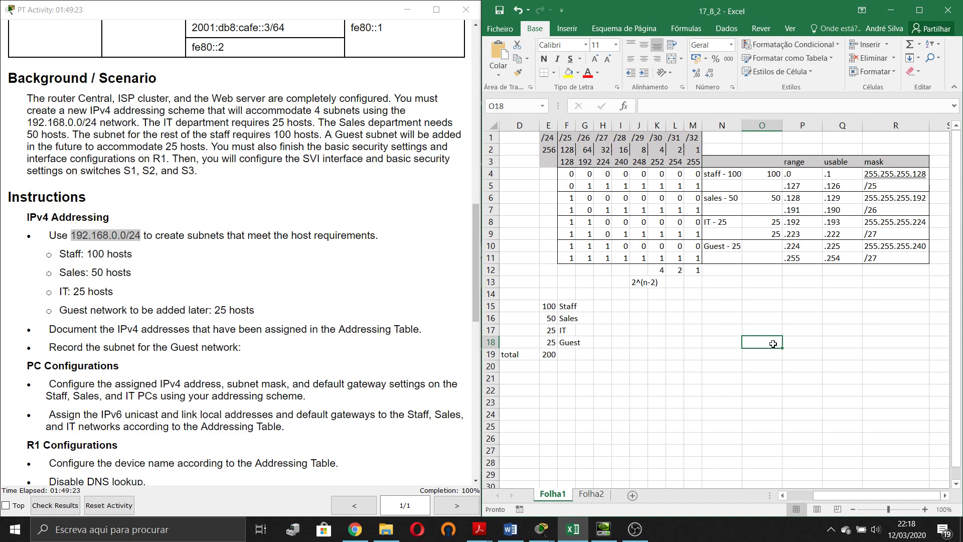
pyautogui.click(719, 175)
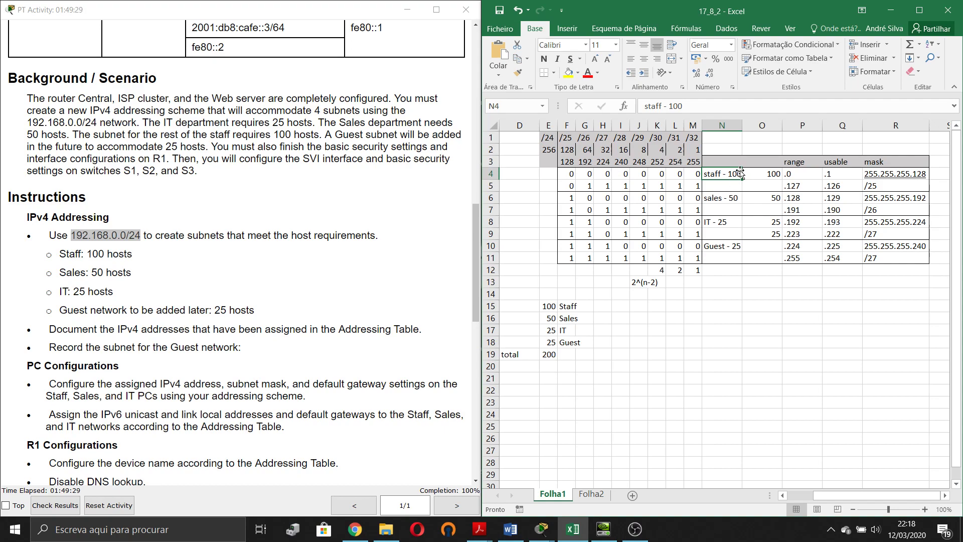
# Examine the staff row's bits from M4 to K4 and compare them with the /30 column's header values in K1 to K3
pyautogui.click(692, 153)
pyautogui.press('Down')
pyautogui.press('Down')
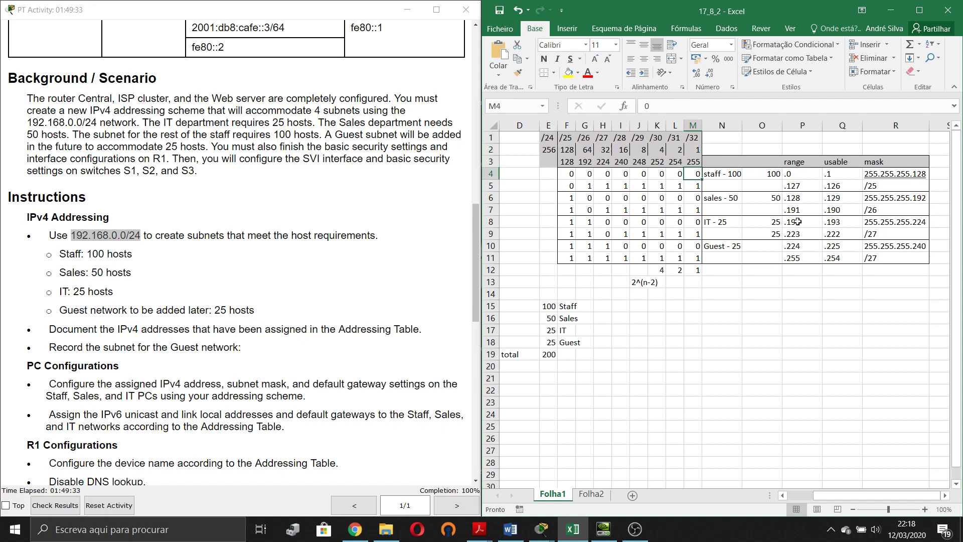
pyautogui.press('Left')
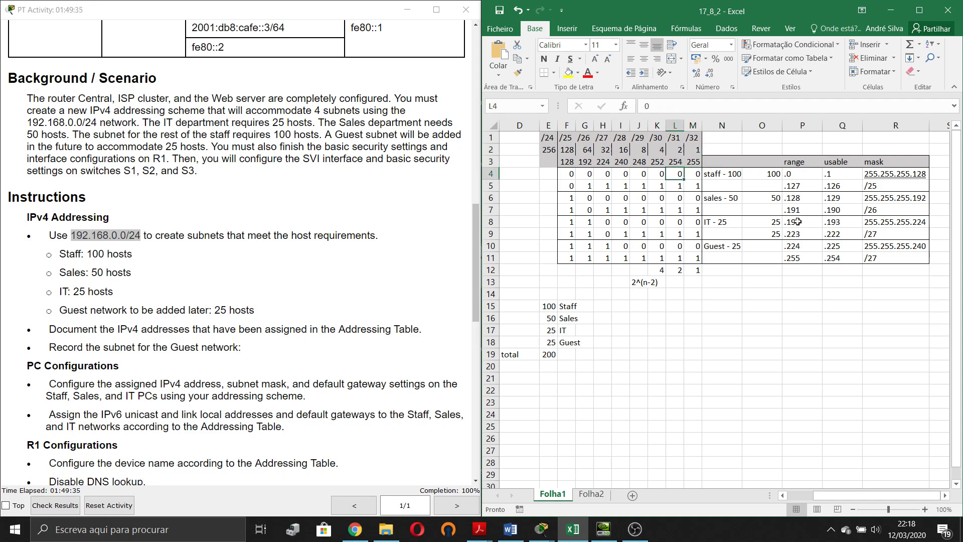
pyautogui.press('Left')
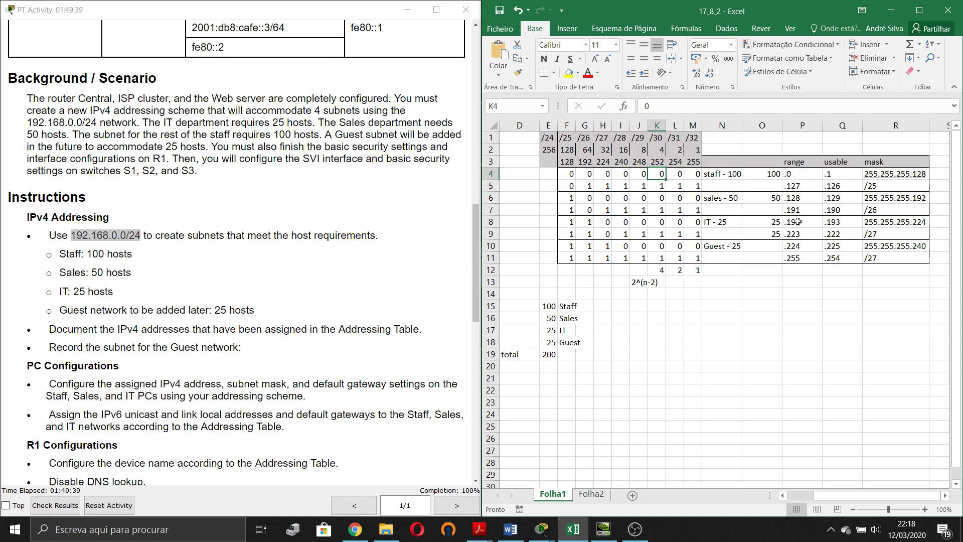
pyautogui.press('Up')
pyautogui.press('Up')
pyautogui.press('Up')
pyautogui.press('Down')
pyautogui.press('Down')
pyautogui.press('Down')
pyautogui.press('Up')
pyautogui.press('Up')
pyautogui.press('Down')
pyautogui.press('Down')
pyautogui.click(699, 341)
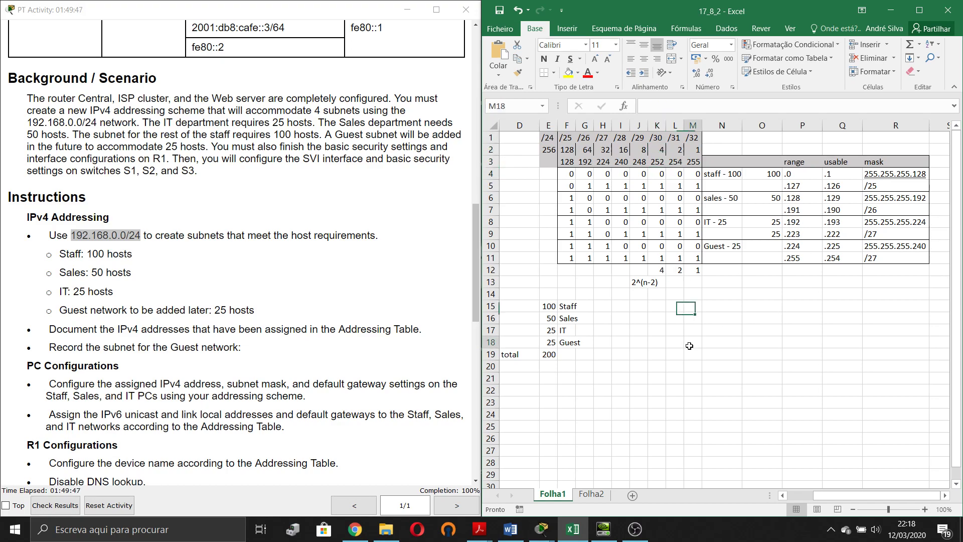
# Examine the 2^(n-2) host formula in J13 below the subnet table
pyautogui.click(635, 283)
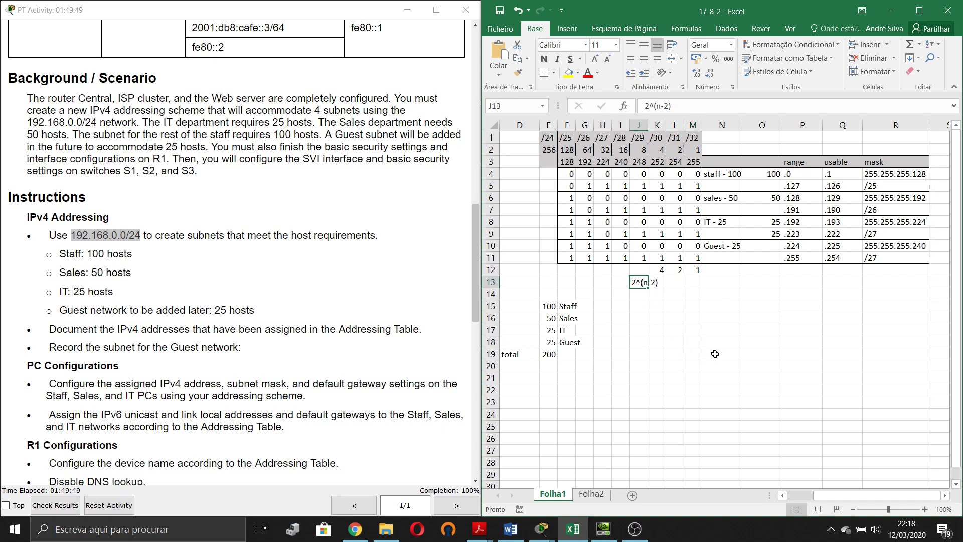
pyautogui.click(715, 355)
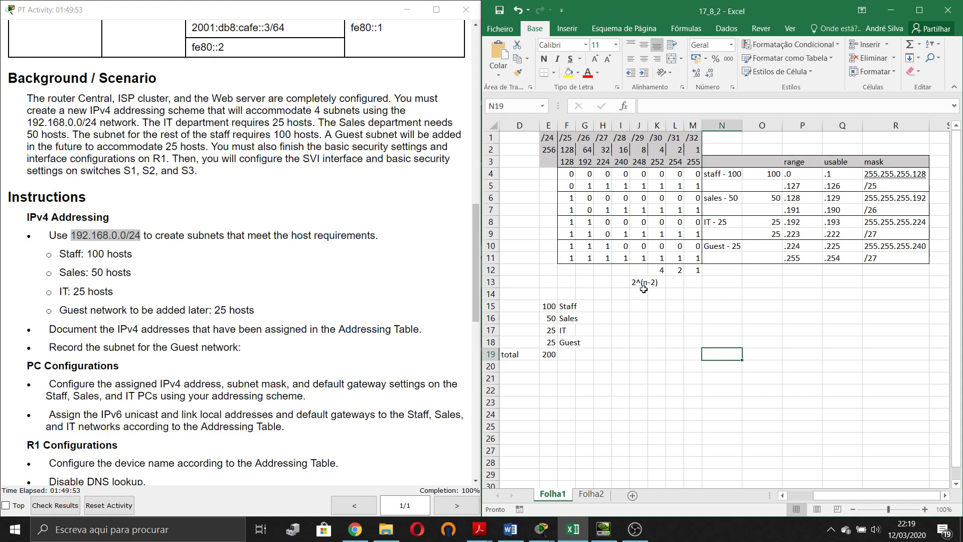
pyautogui.press('Return')
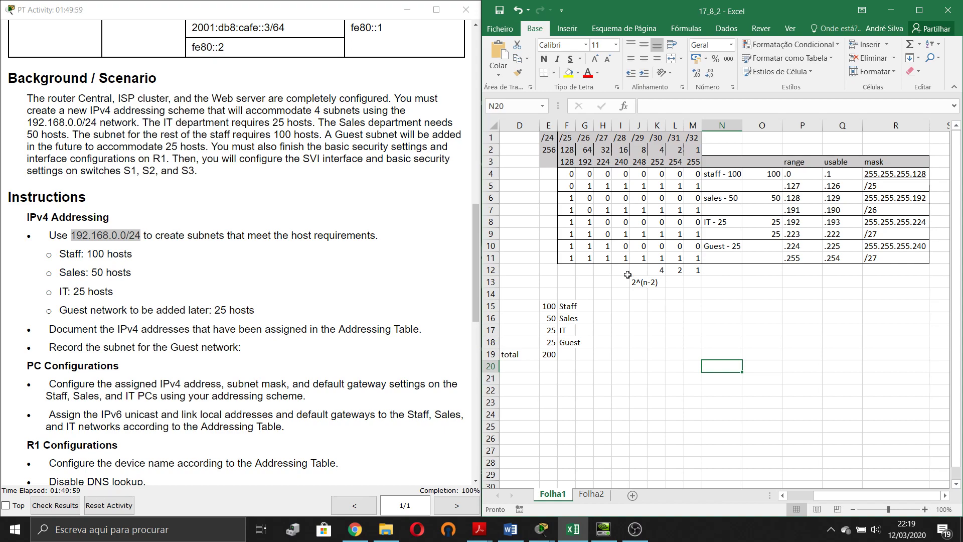
pyautogui.click(656, 299)
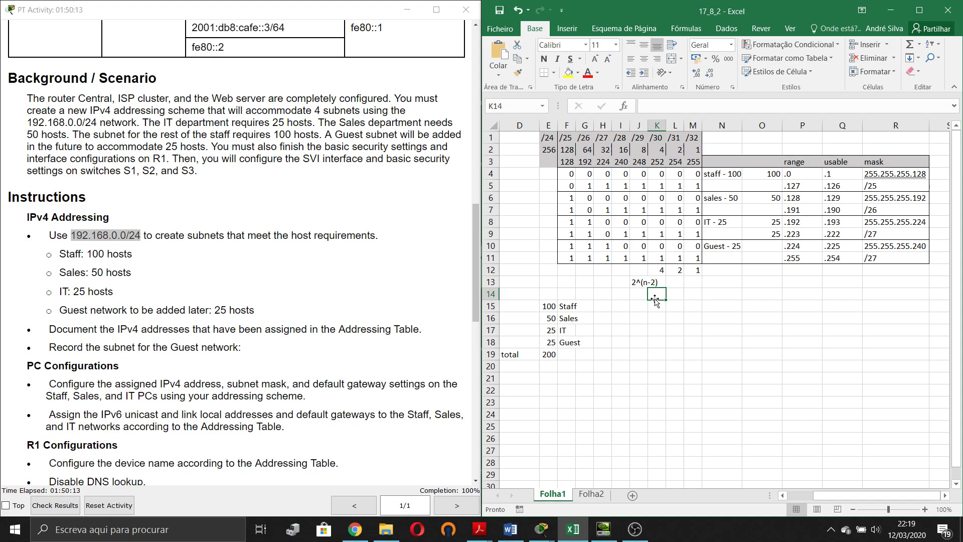
pyautogui.click(665, 309)
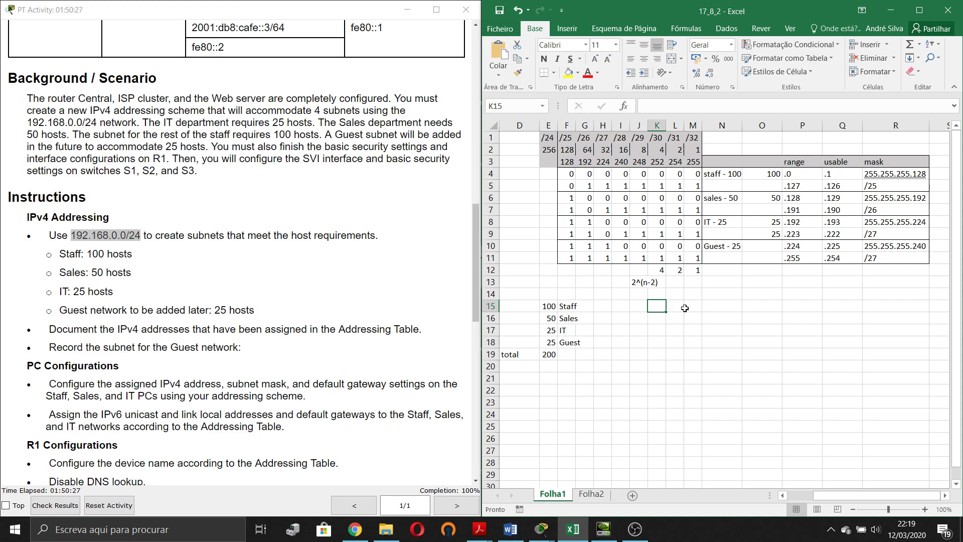
# Compare the row 2 powers of two from /30 back to /25 with the 100 hosts required by the staff subnet
pyautogui.click(661, 151)
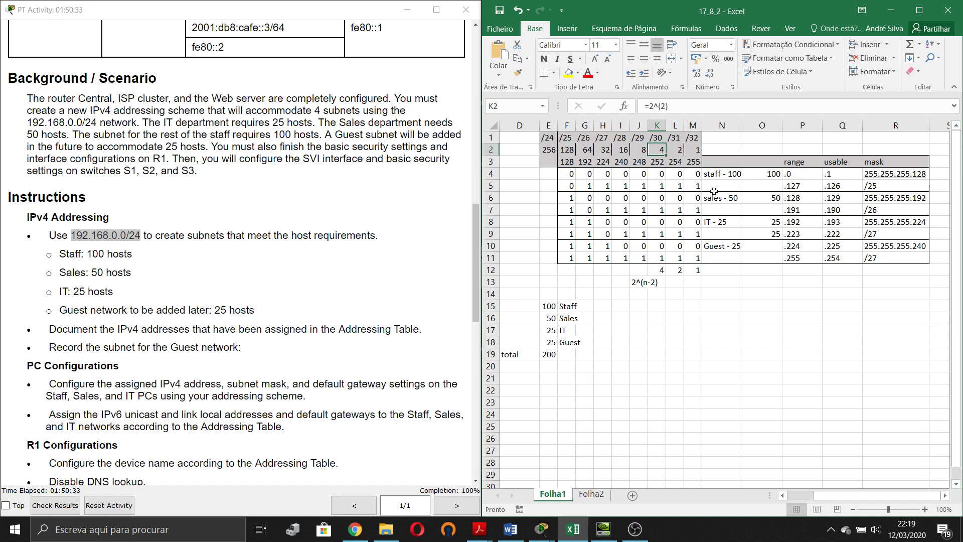
pyautogui.press('Left')
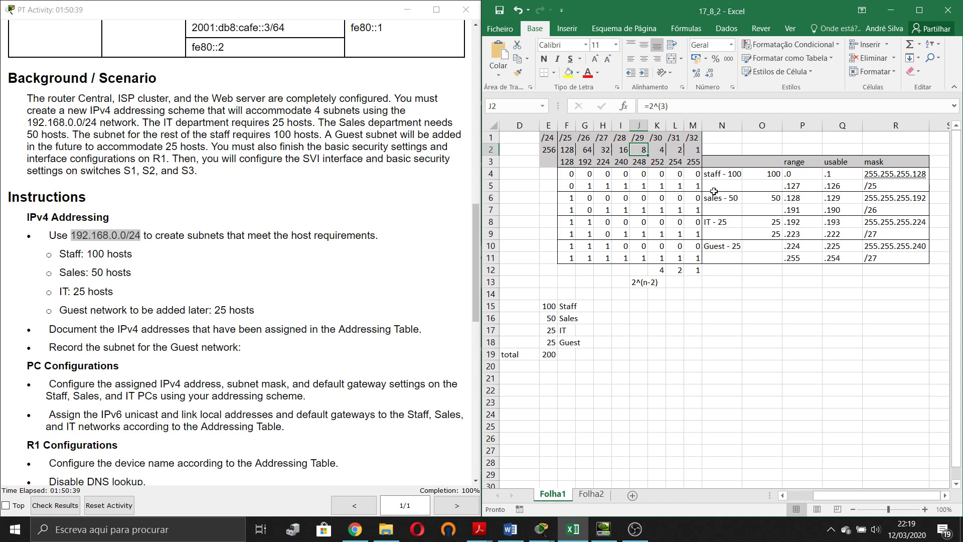
pyautogui.press('Left')
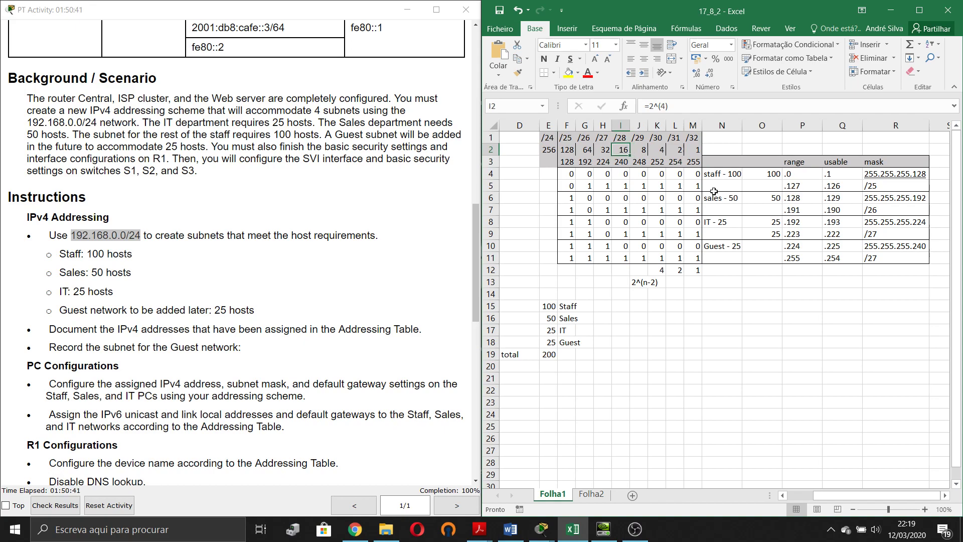
pyautogui.press('Left')
pyautogui.press('Left')
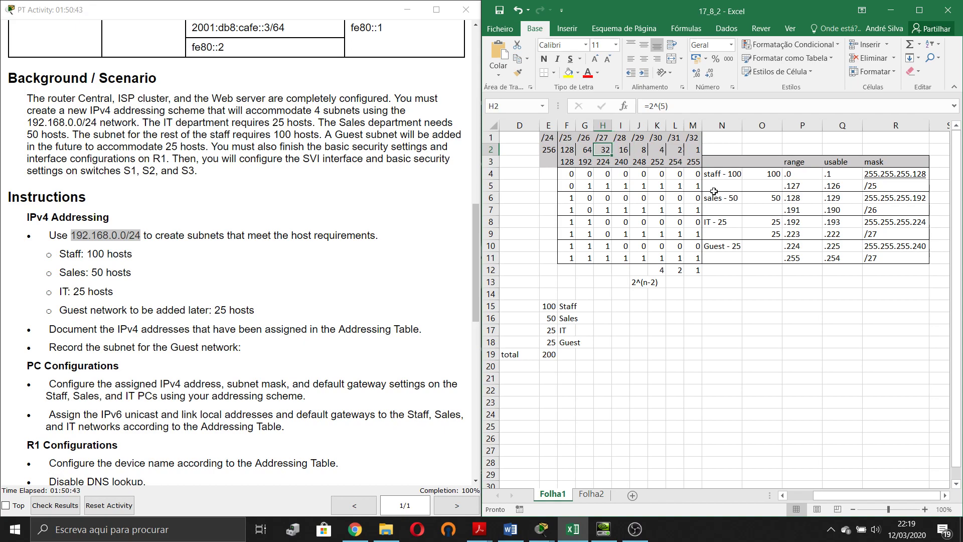
pyautogui.moveTo(722, 174); pyautogui.dragTo(765, 174)
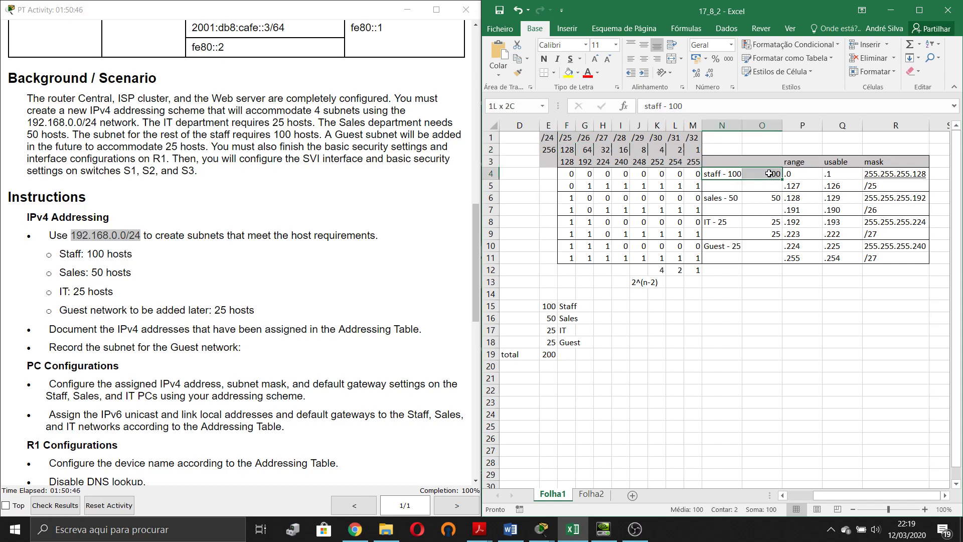
pyautogui.click(590, 149)
pyautogui.moveTo(724, 175); pyautogui.dragTo(725, 186)
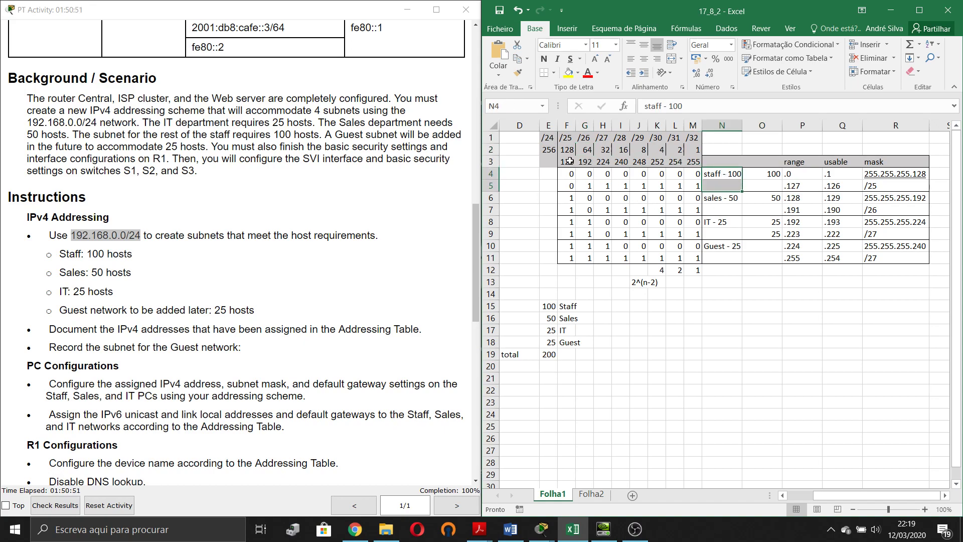
pyautogui.click(583, 150)
pyautogui.click(571, 151)
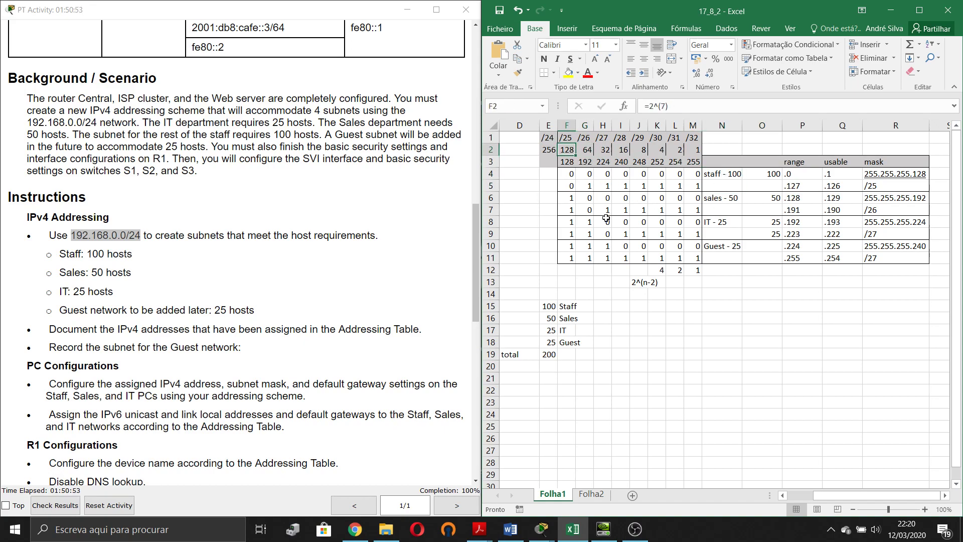
# Highlight the staff subnet's bit patterns in rows 4 and 5, starting from the /25 mask value in F3
pyautogui.click(568, 163)
pyautogui.press('Down')
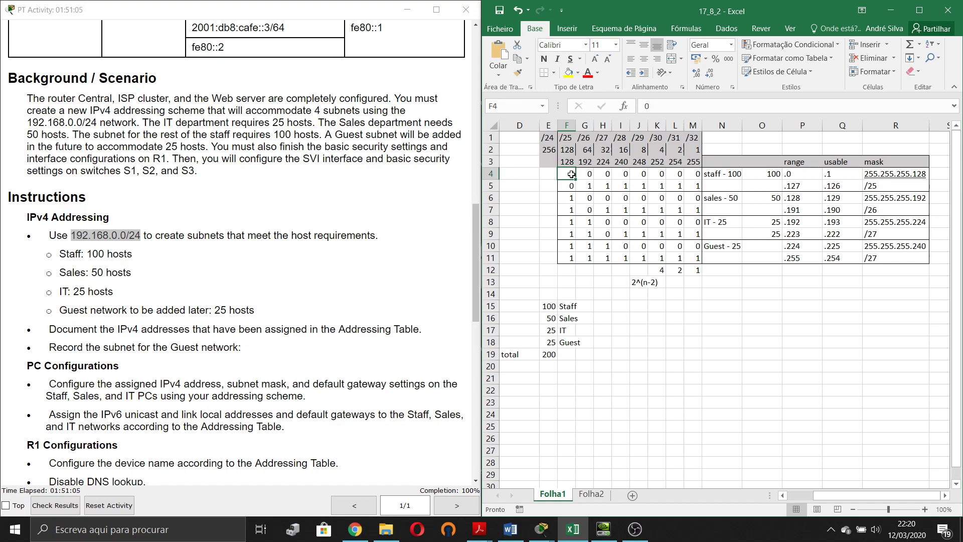
pyautogui.moveTo(569, 173); pyautogui.dragTo(696, 175)
pyautogui.moveTo(571, 187); pyautogui.dragTo(695, 189)
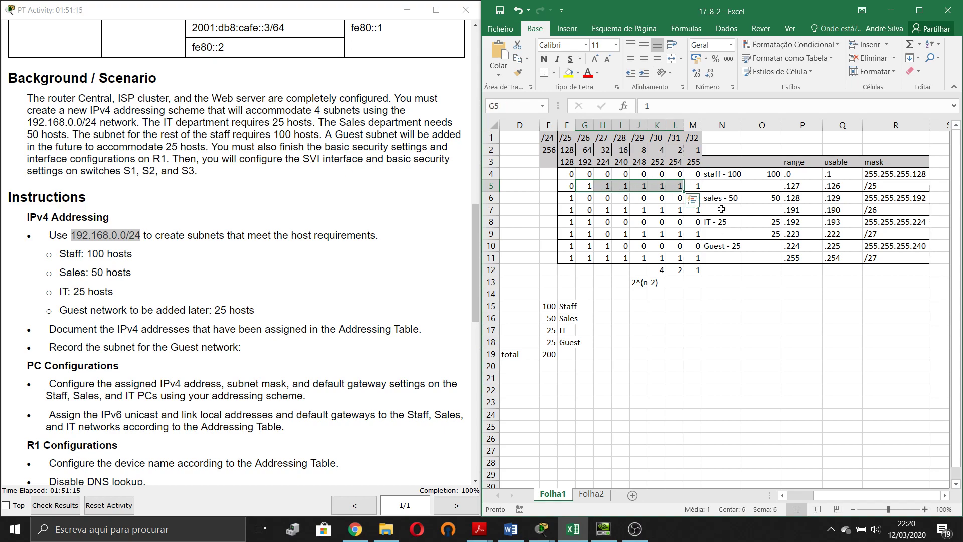
# Examine the staff subnet's host requirement, range start and end in P4:P5, and first usable address in Q4
pyautogui.click(716, 224)
pyautogui.click(734, 179)
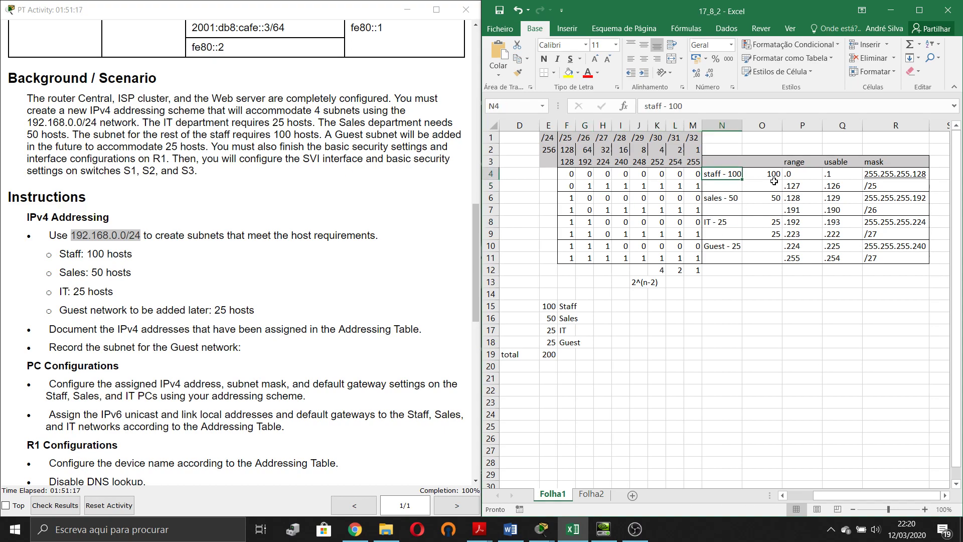
pyautogui.click(774, 176)
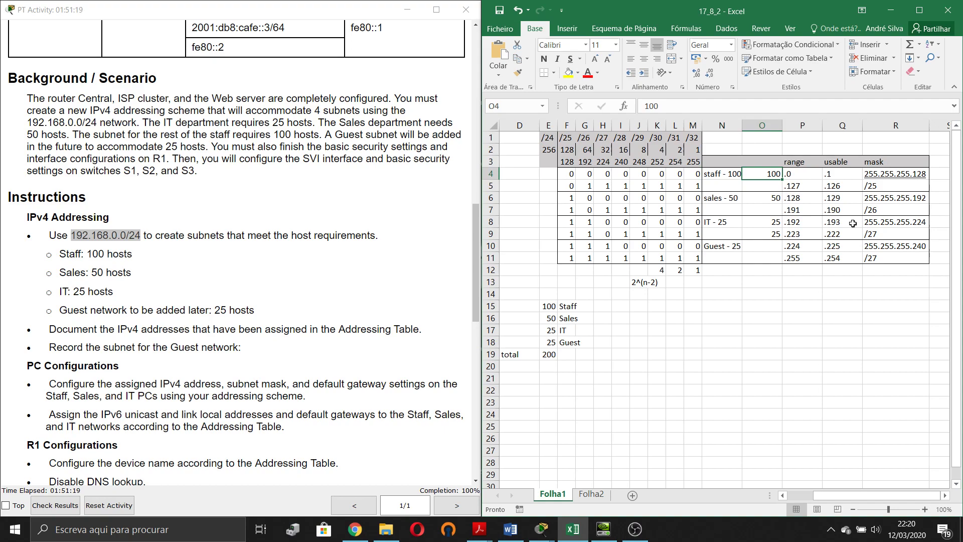
pyautogui.click(807, 173)
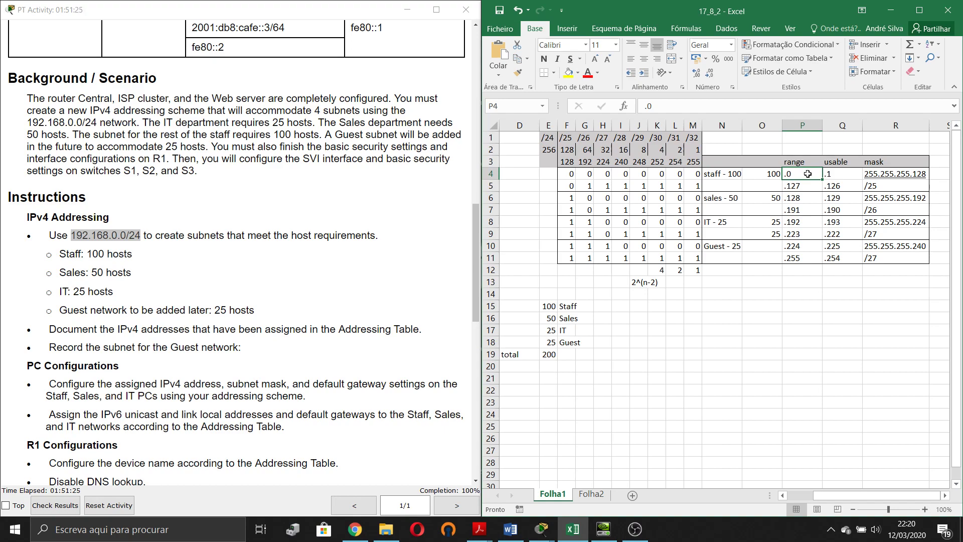
pyautogui.click(804, 188)
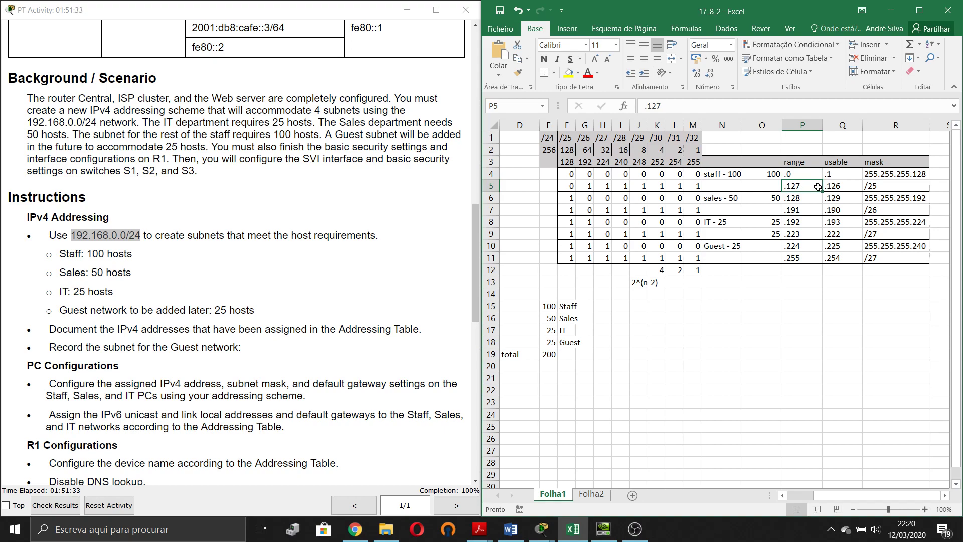
pyautogui.click(832, 173)
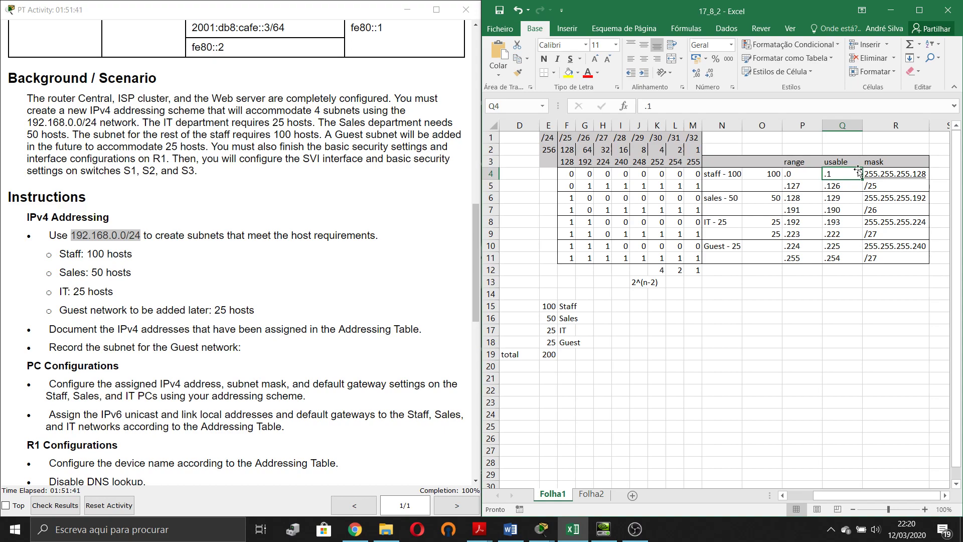
pyautogui.press('Left')
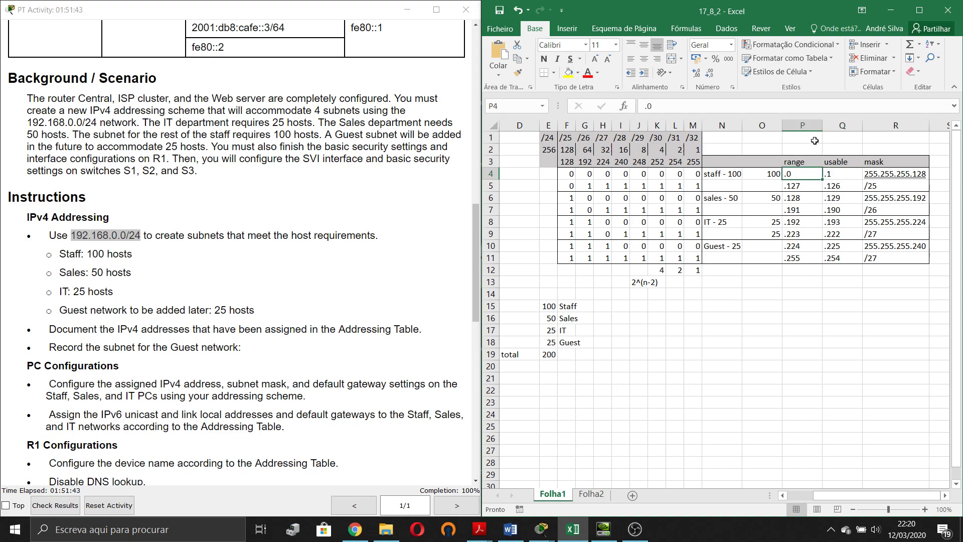
pyautogui.press('Down')
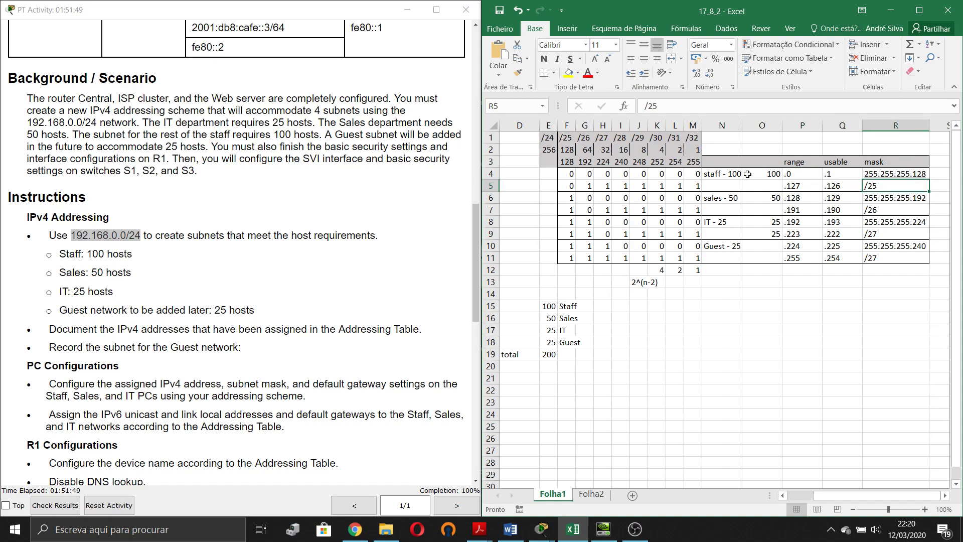
# Compare the staff mask entry in R5 with the /25 column's prefix, block size and mask in F1:F3
pyautogui.moveTo(566, 138); pyautogui.dragTo(568, 161)
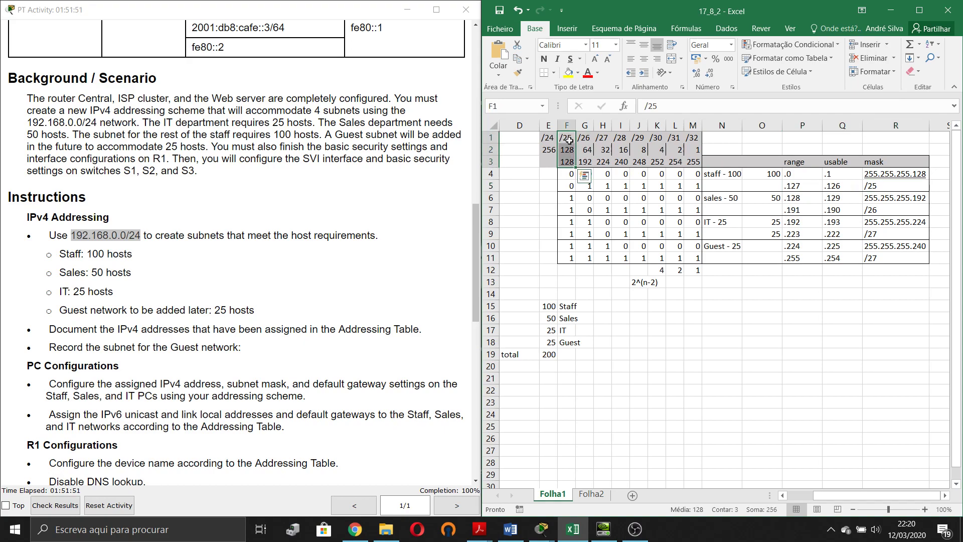
pyautogui.click(888, 184)
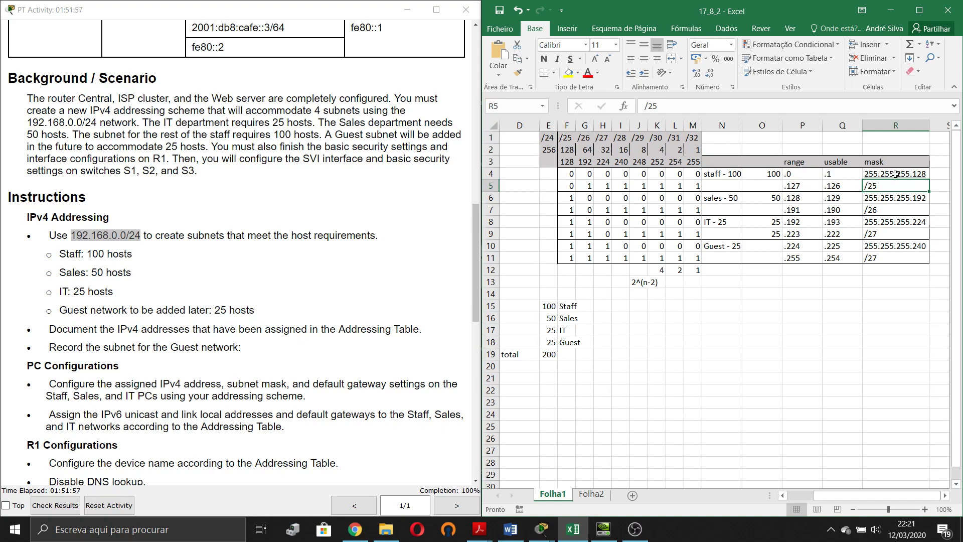
pyautogui.click(564, 163)
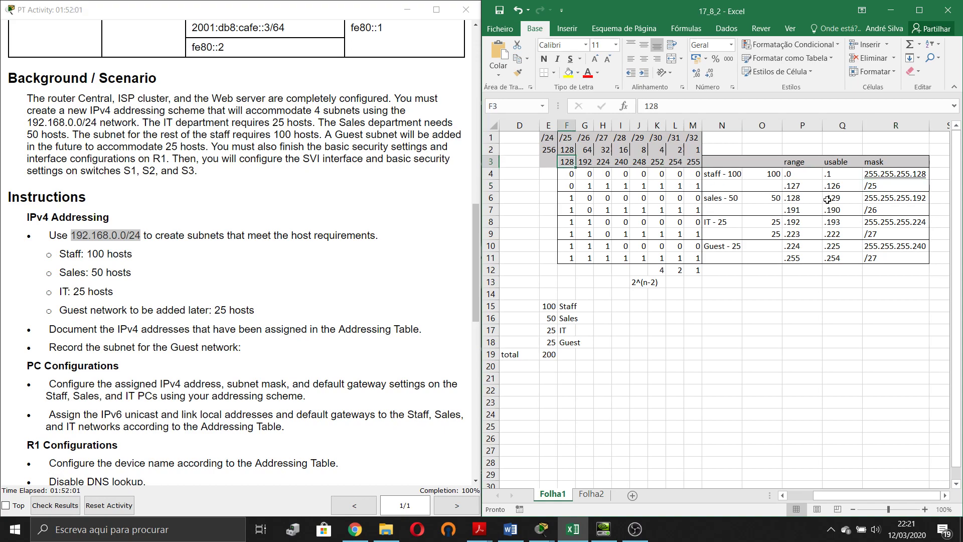
pyautogui.click(879, 185)
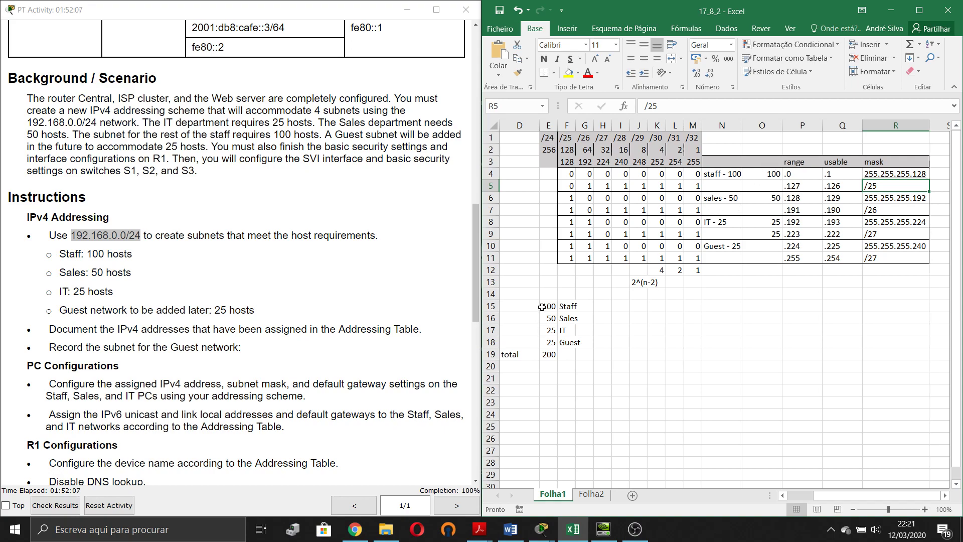
# Examine the sales subnet's label in N6, its bit pattern in row 6, and its range start in P6
pyautogui.click(738, 197)
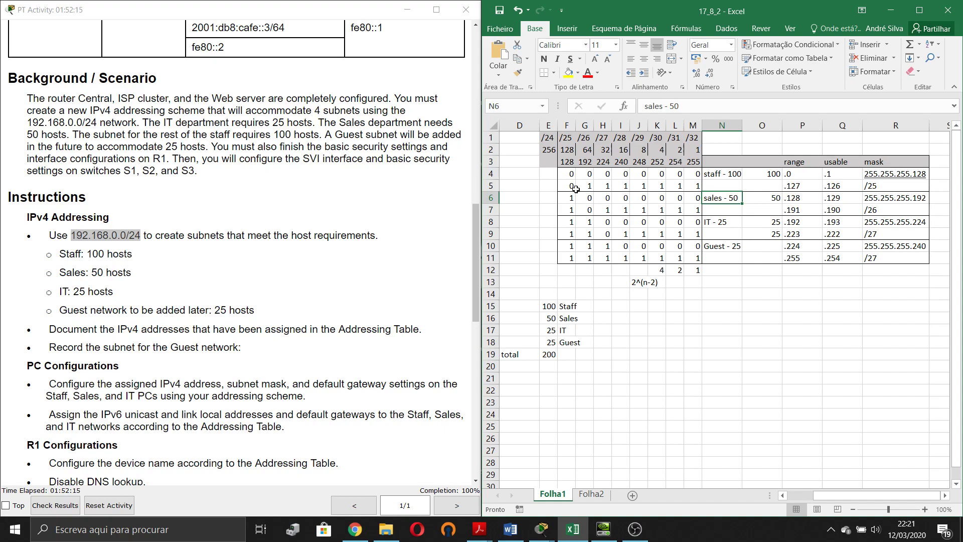
pyautogui.moveTo(573, 199); pyautogui.dragTo(695, 200)
pyautogui.click(799, 203)
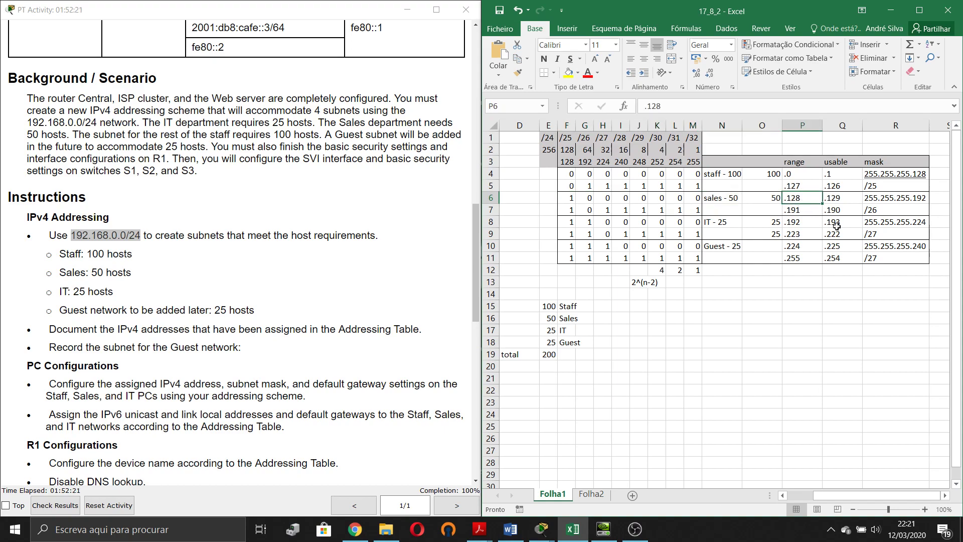
# Compare the row 2 powers of two from /32 back to /26 with the 50 hosts required by the sales subnet
pyautogui.click(734, 196)
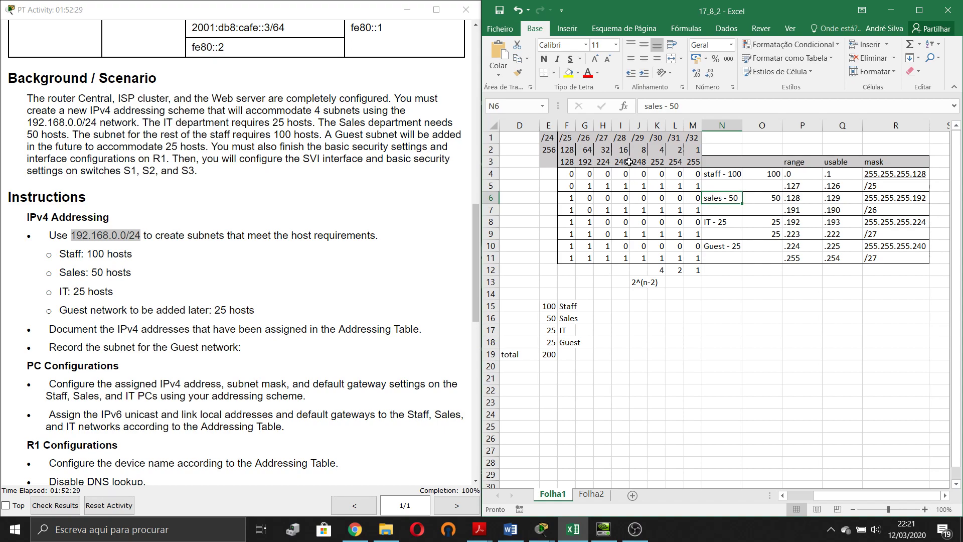
pyautogui.click(695, 152)
pyautogui.press('Left')
pyautogui.press('Left')
pyautogui.press('Left')
pyautogui.press('Left')
pyautogui.press('Left')
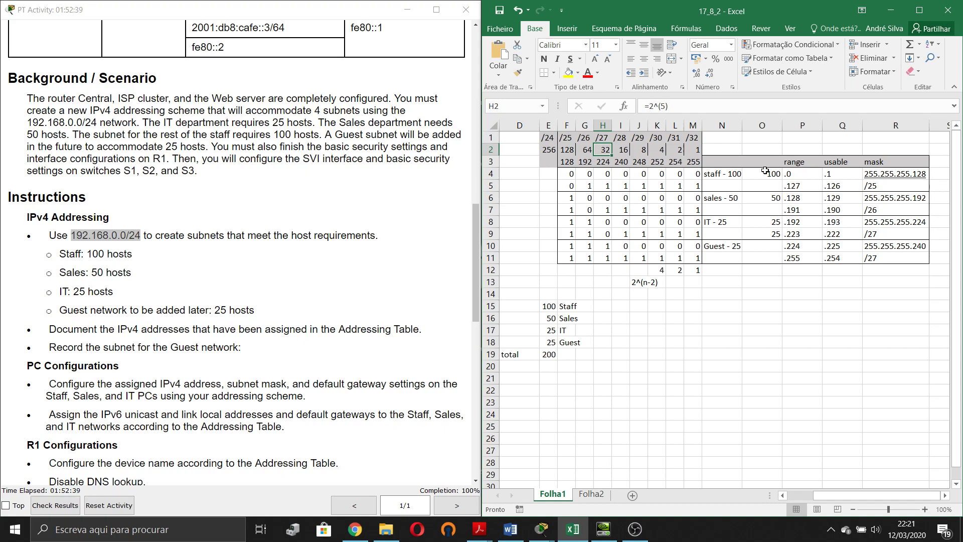
pyautogui.press('Left')
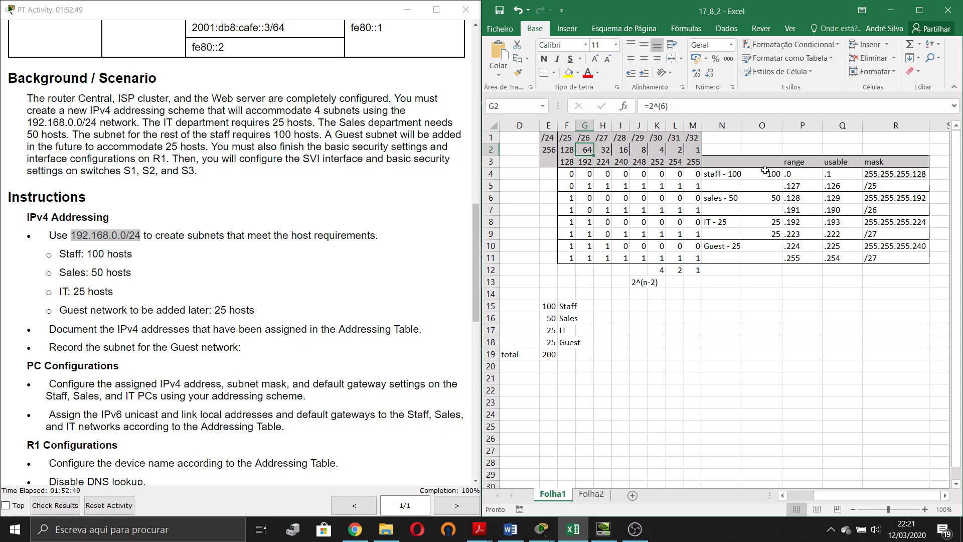
# Trace the sales subnet's bits in rows 6 and 7, from the /26 column across to the last host bit in M7
pyautogui.press('Down')
pyautogui.press('Down')
pyautogui.press('Down')
pyautogui.press('Down')
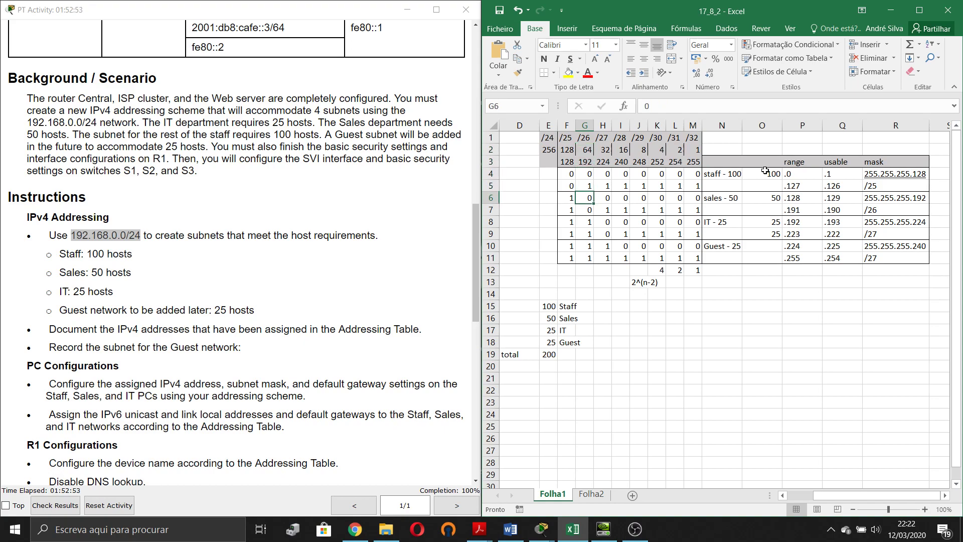
pyautogui.press('Down')
pyautogui.press('Left')
pyautogui.press('Right')
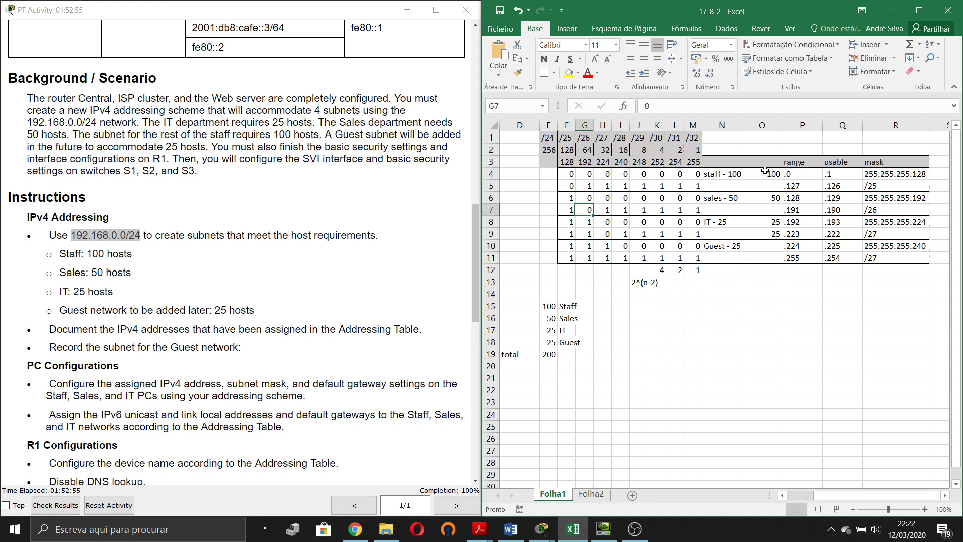
pyautogui.press('Right')
pyautogui.press('Right')
pyautogui.press('Right')
pyautogui.press('Right')
pyautogui.press('Right')
pyautogui.press('Right')
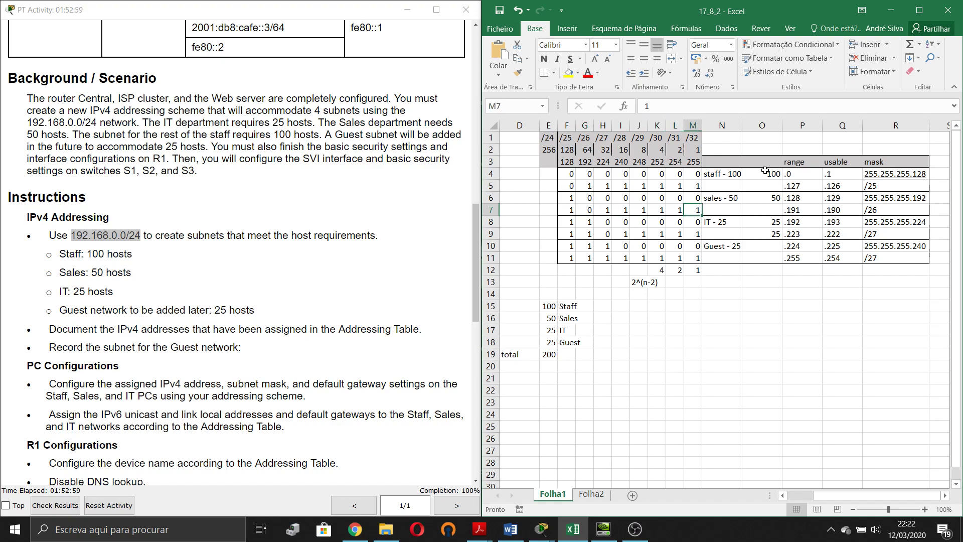
# Check the sales subnet's host requirement in O6 and its range start in P6 against the end of the staff range
pyautogui.click(765, 199)
pyautogui.click(809, 199)
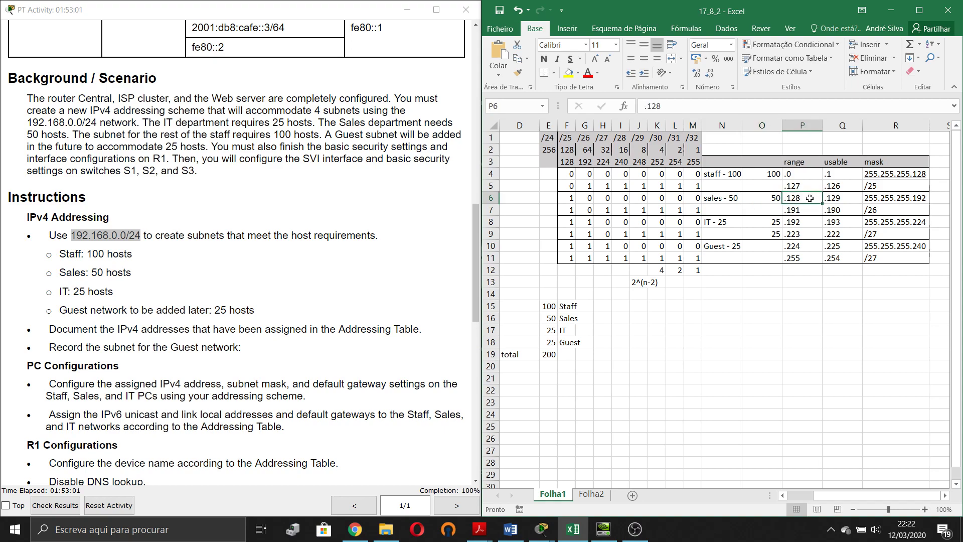
pyautogui.click(806, 190)
pyautogui.click(807, 195)
# Relate the sales host bits in H7:M7 and the row 2 values in F2 and H2:M2 to the range end in P7
pyautogui.click(692, 207)
pyautogui.moveTo(693, 207); pyautogui.dragTo(610, 211)
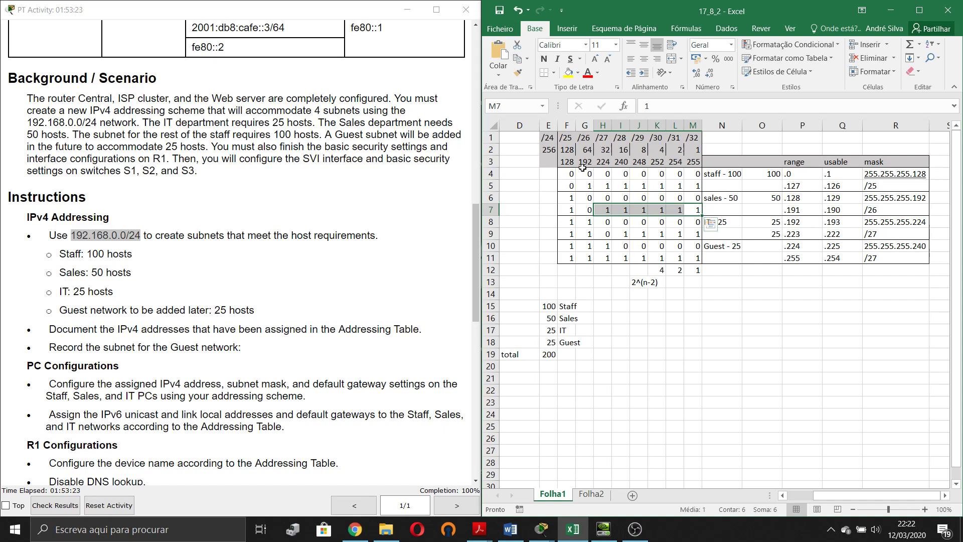
pyautogui.moveTo(584, 162); pyautogui.dragTo(589, 207)
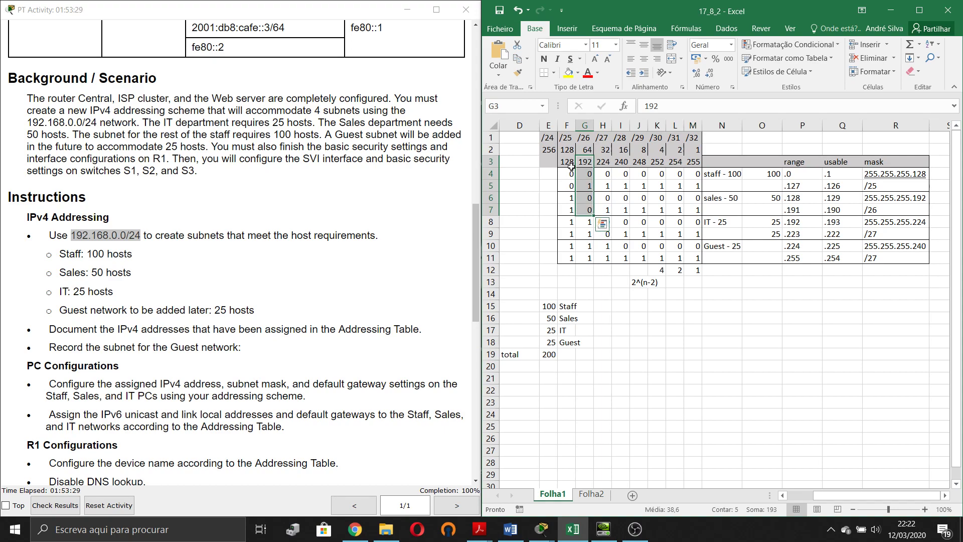
pyautogui.click(566, 150)
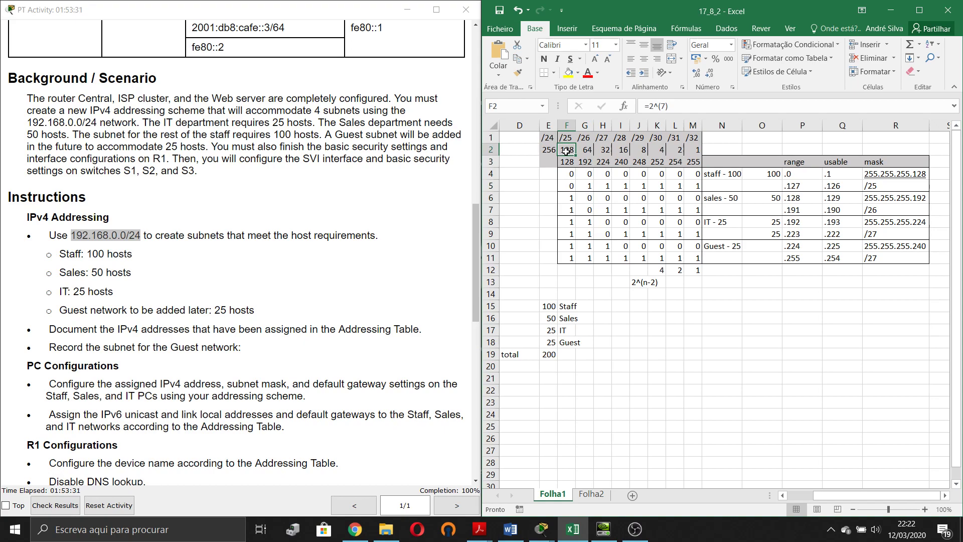
pyautogui.moveTo(607, 151); pyautogui.dragTo(697, 150)
pyautogui.click(804, 211)
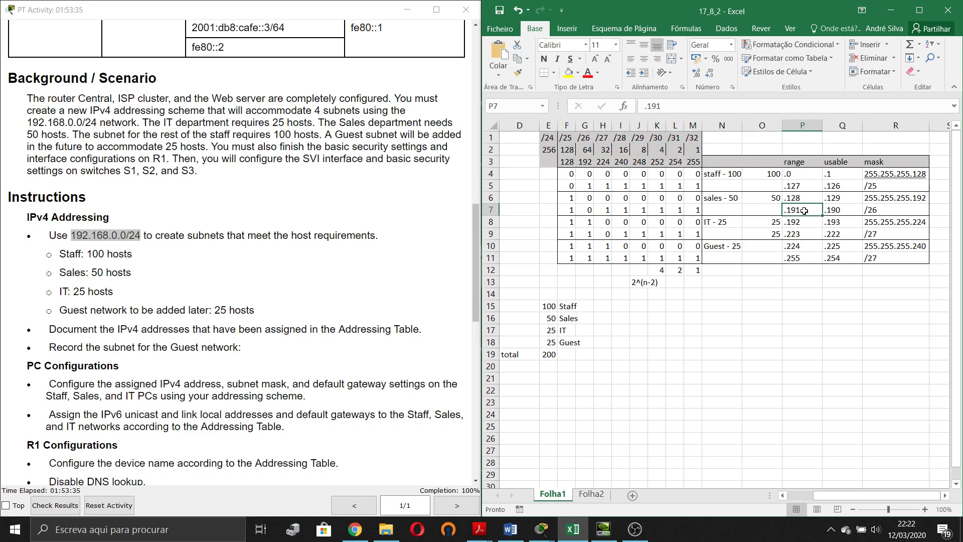
# Review the sales usable addresses in Q6:Q7 and compare the mask entry in R7 with the /26 column
pyautogui.moveTo(802, 199); pyautogui.dragTo(854, 212)
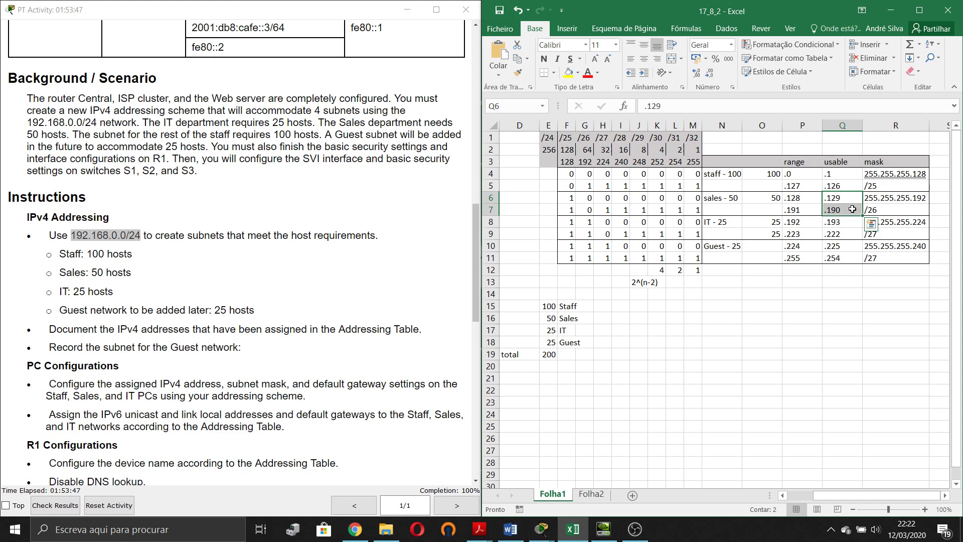
pyautogui.click(852, 208)
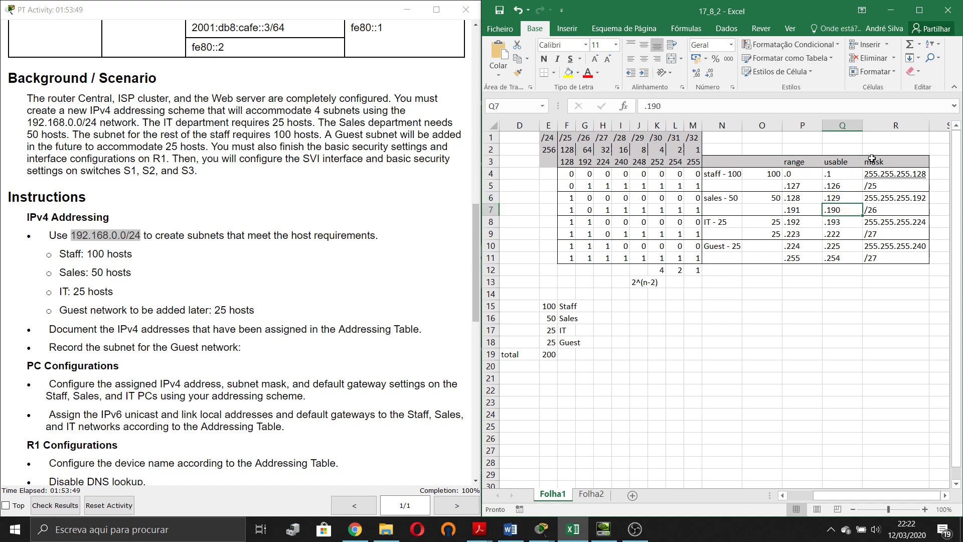
pyautogui.click(603, 213)
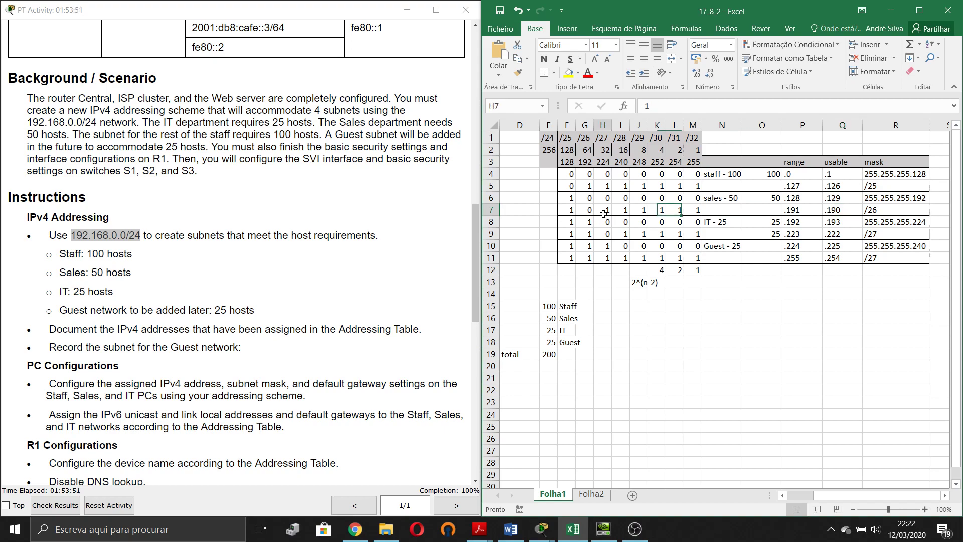
pyautogui.moveTo(589, 213); pyautogui.dragTo(589, 150)
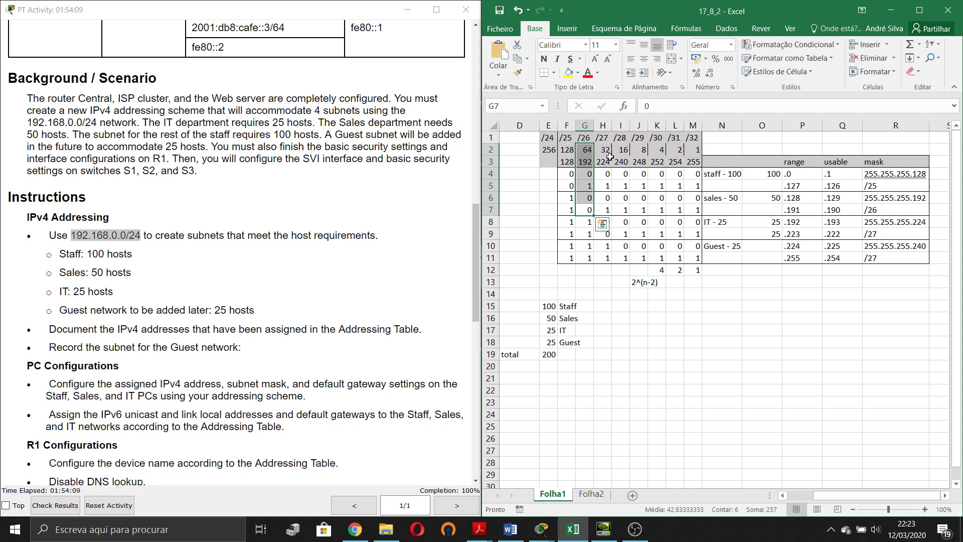
pyautogui.click(900, 213)
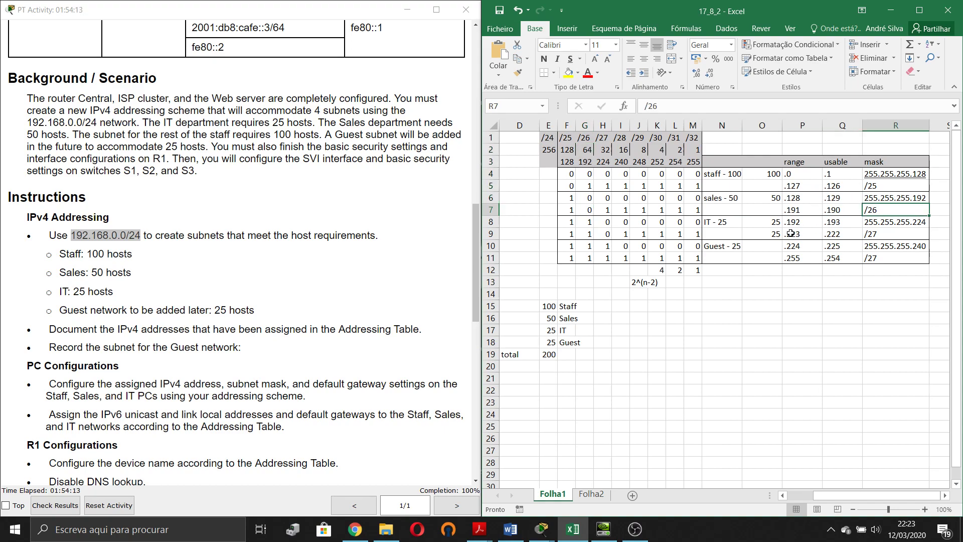
# Compare the row 2 powers of two from /32 back to /27 with the 25 hosts required by the IT subnet
pyautogui.click(727, 219)
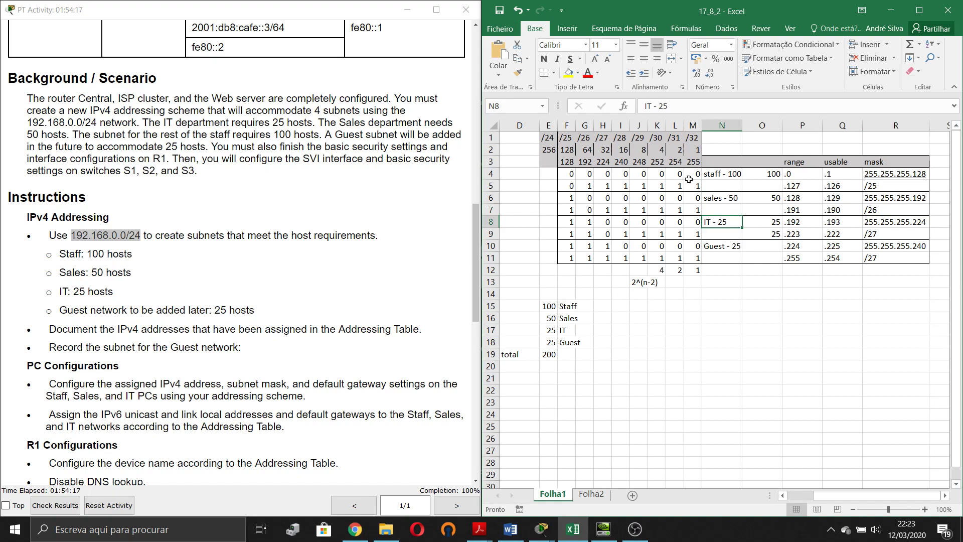
pyautogui.click(694, 150)
pyautogui.press('Left')
pyautogui.press('Left')
pyautogui.press('Left')
pyautogui.press('Left')
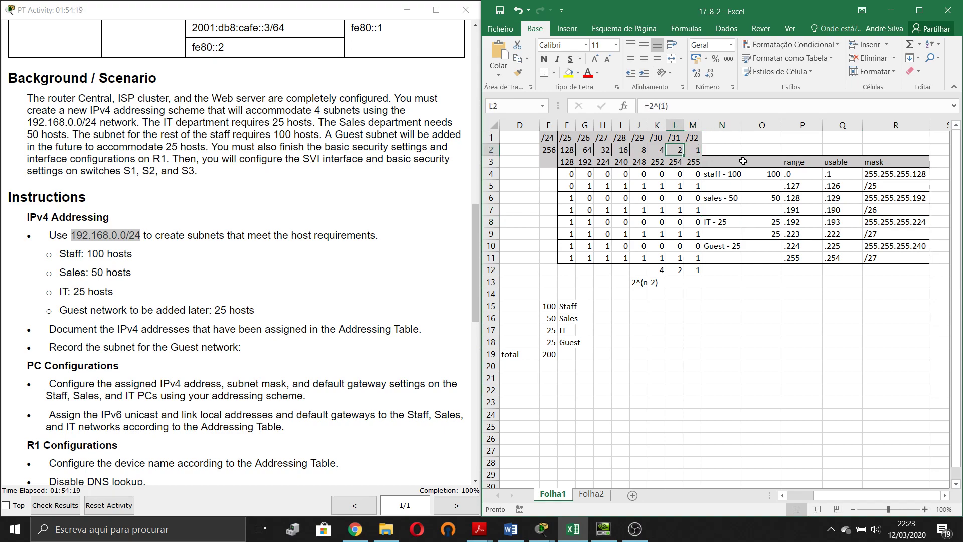
pyautogui.press('Left')
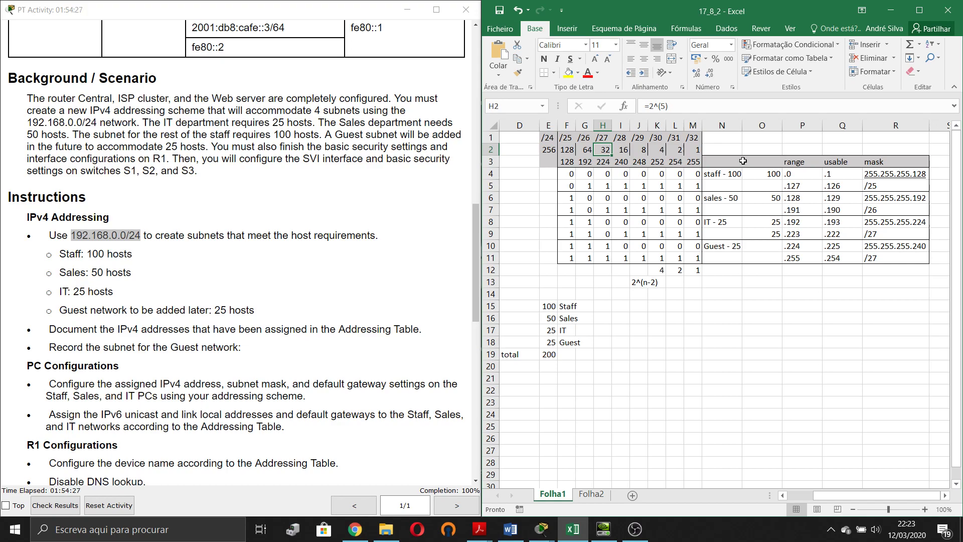
# Follow the /27 column down to row 8 and examine the IT subnet's network bits
pyautogui.press('Down')
pyautogui.press('Down')
pyautogui.press('Down')
pyautogui.press('Down')
pyautogui.press('Down')
pyautogui.press('Down')
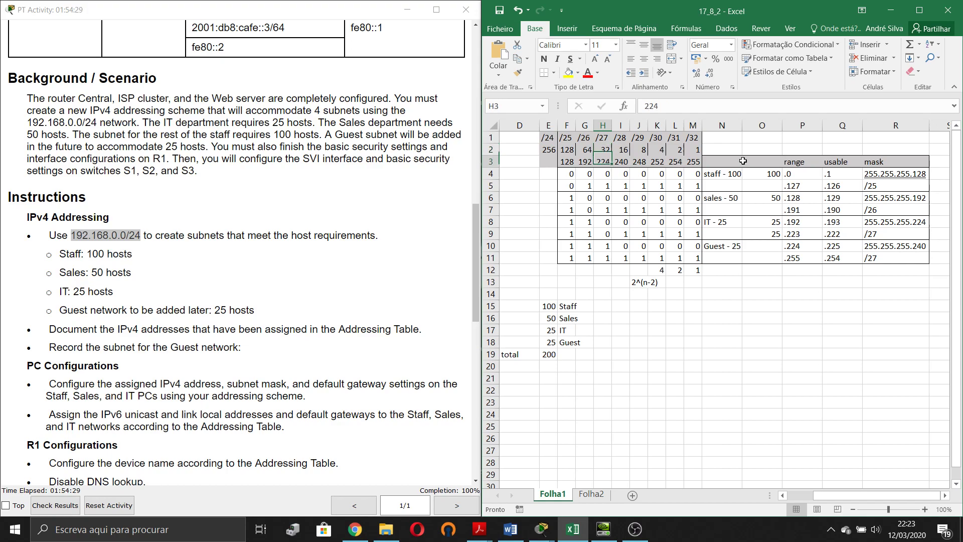
pyautogui.press('Left')
pyautogui.press('Left')
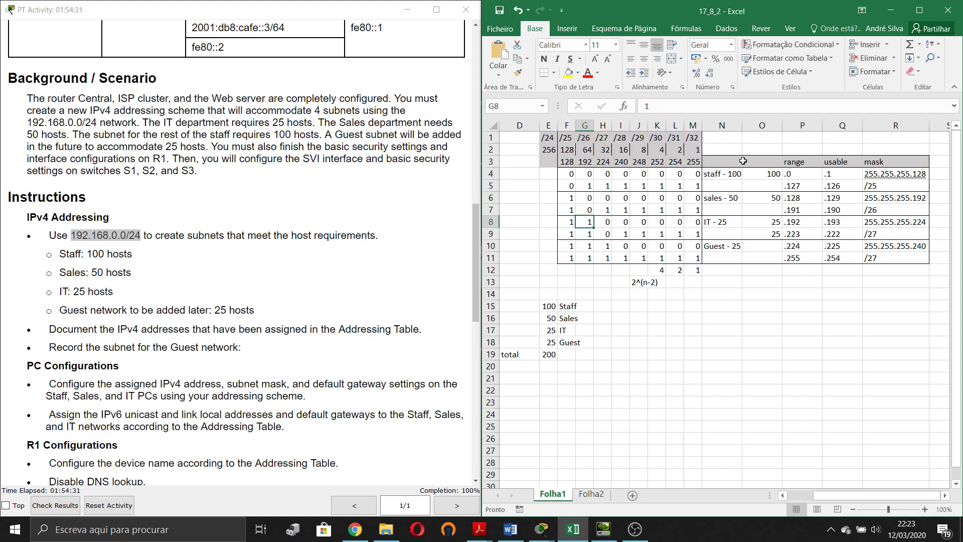
# Examine the IT subnet's range start and end in P8:P9 and its usable addresses in Q8:Q9
pyautogui.click(797, 226)
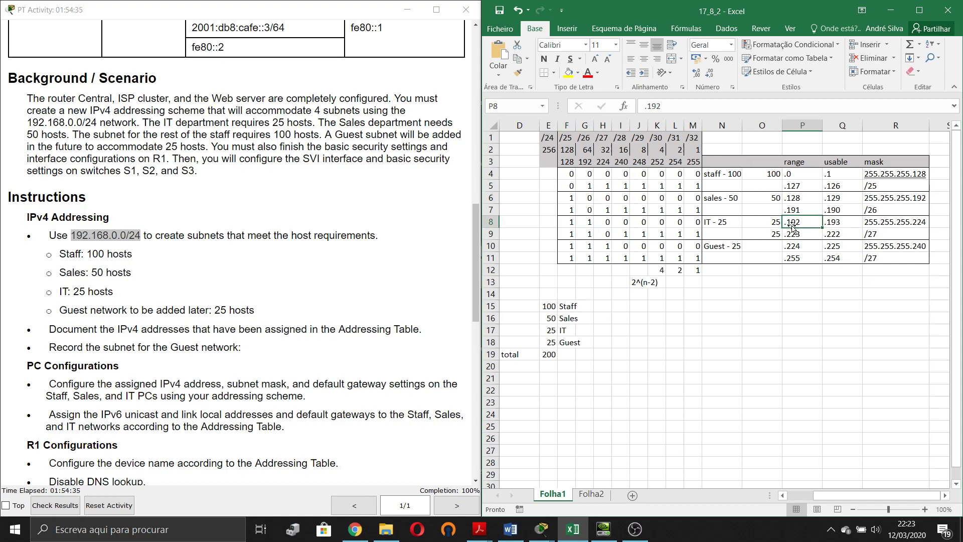
pyautogui.click(581, 224)
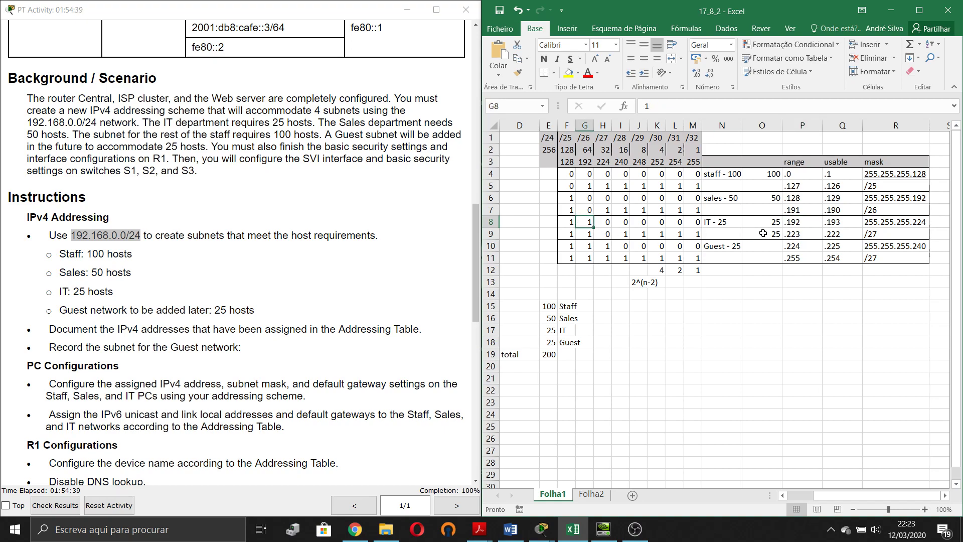
pyautogui.click(802, 234)
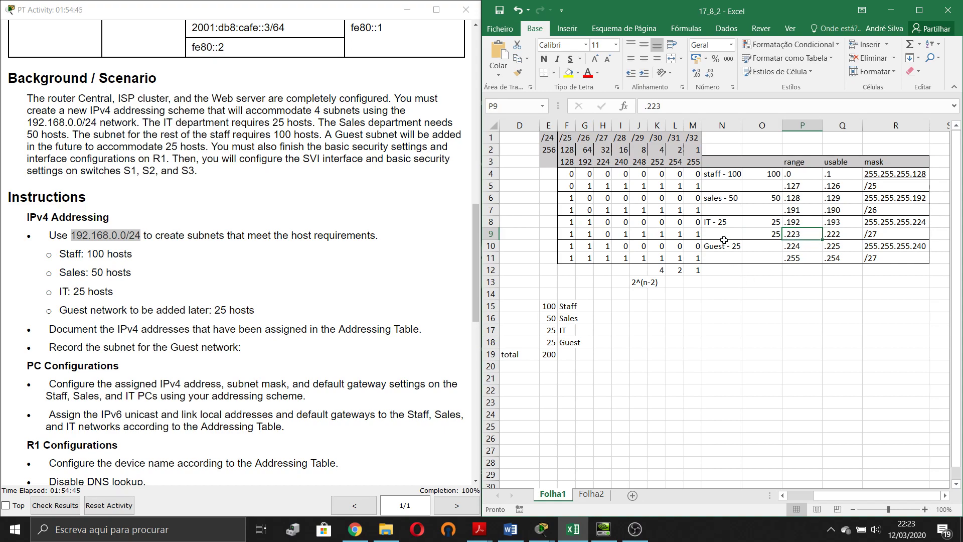
pyautogui.click(840, 223)
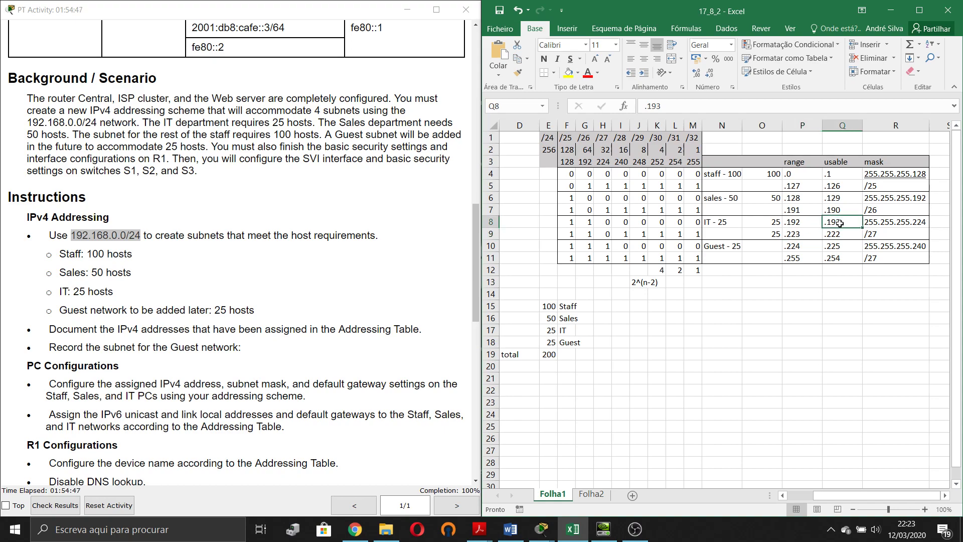
pyautogui.moveTo(843, 225); pyautogui.dragTo(842, 234)
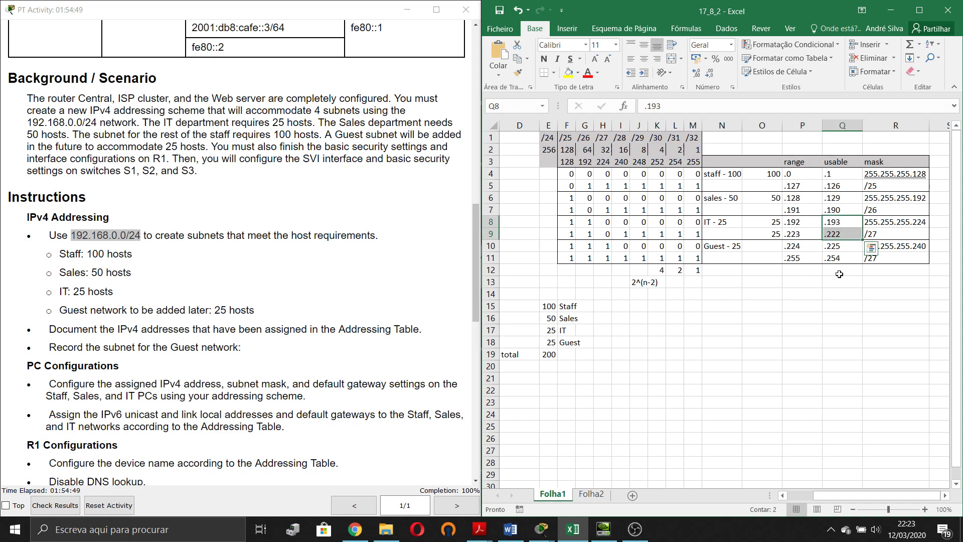
# Compare the IT mask in R8 with the /27 column's prefix, block size and mask by highlighting H1:H9
pyautogui.click(917, 219)
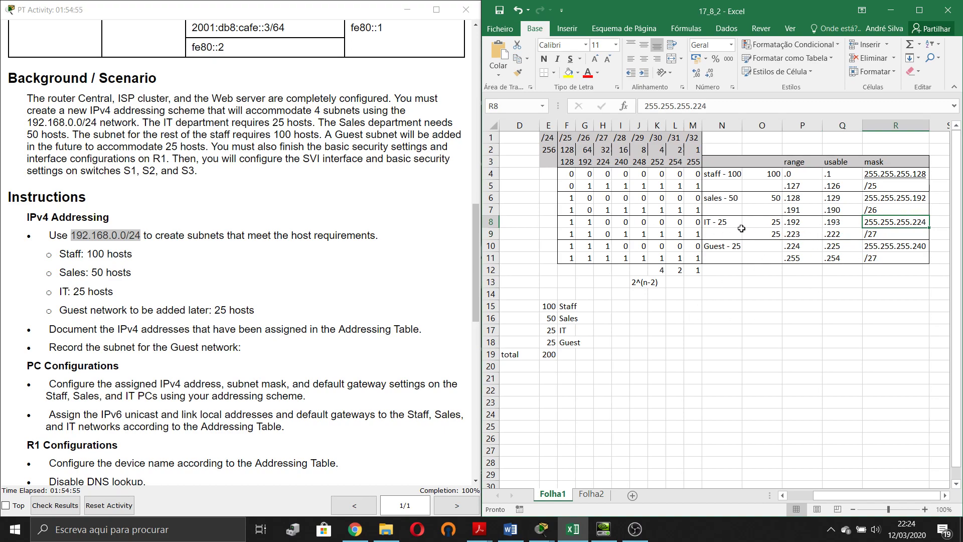
pyautogui.click(615, 236)
pyautogui.moveTo(605, 234); pyautogui.dragTo(601, 138)
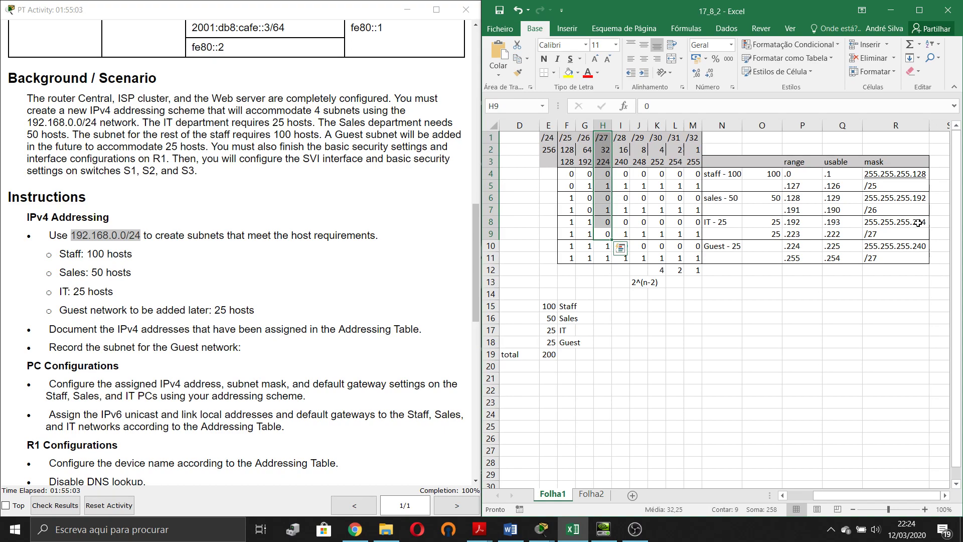
# Highlight the Guest subnet's bits, range, usable addresses and mask in F10:R11
pyautogui.click(802, 258)
pyautogui.click(724, 244)
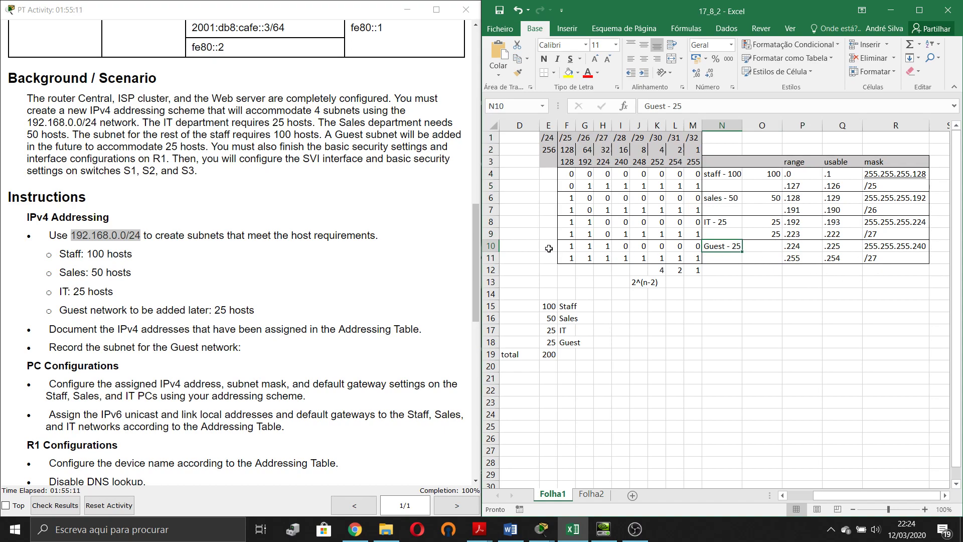
pyautogui.moveTo(564, 247); pyautogui.dragTo(911, 257)
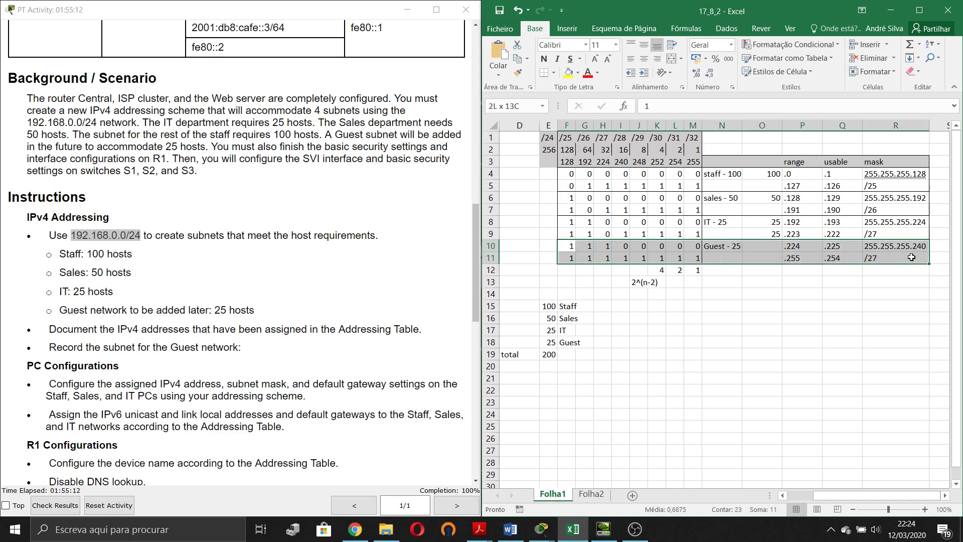
# Clear the Guest highlight and switch to the Folha2 sheet containing the Addressing Table
pyautogui.click(875, 305)
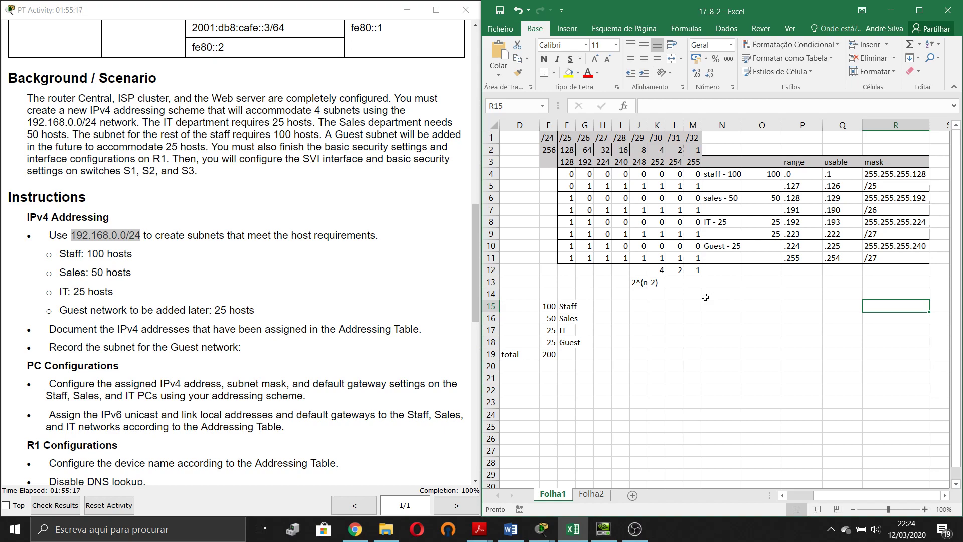
pyautogui.click(725, 355)
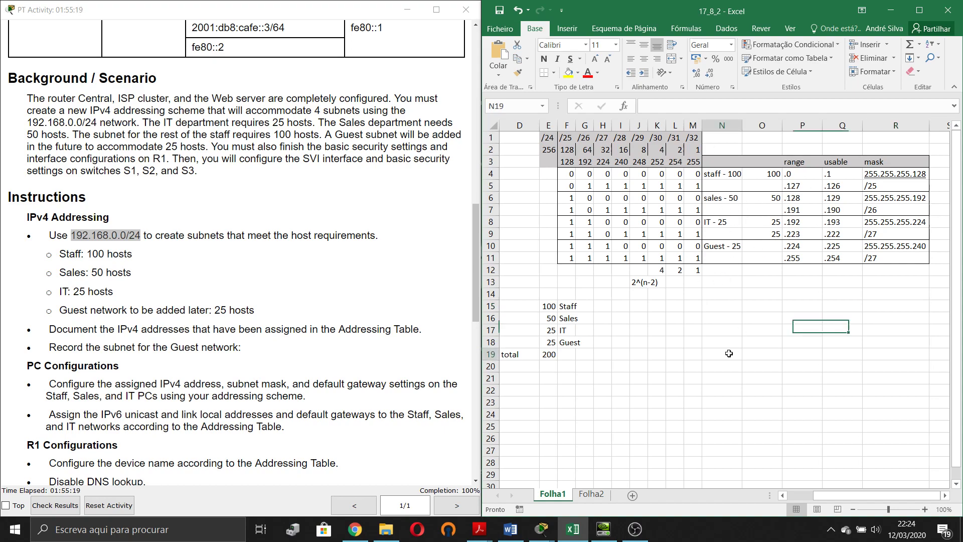
pyautogui.click(590, 495)
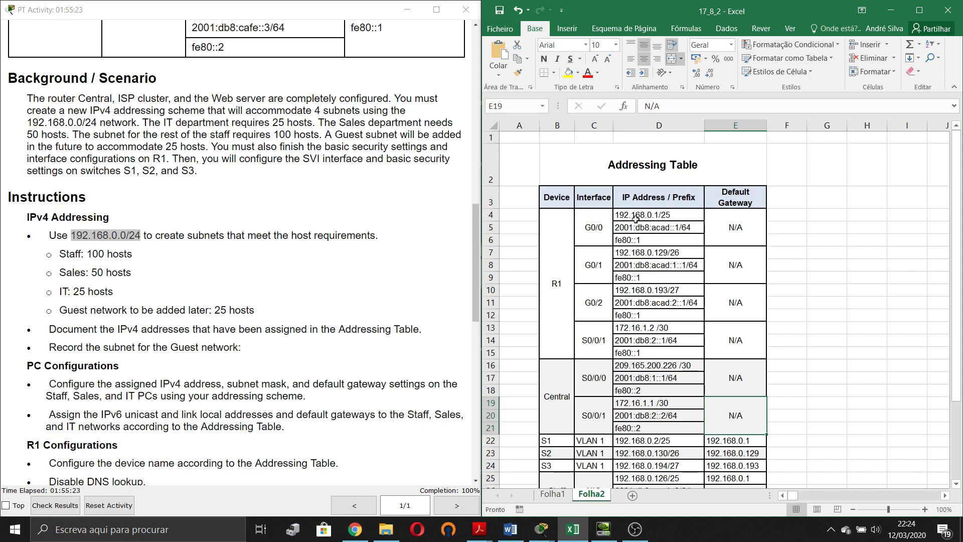
# Review the IPv4 addresses of R1's G0/0, G0/1, G0/2 and S0/0/1 interfaces in D4, D7, D10 and D13
pyautogui.click(682, 212)
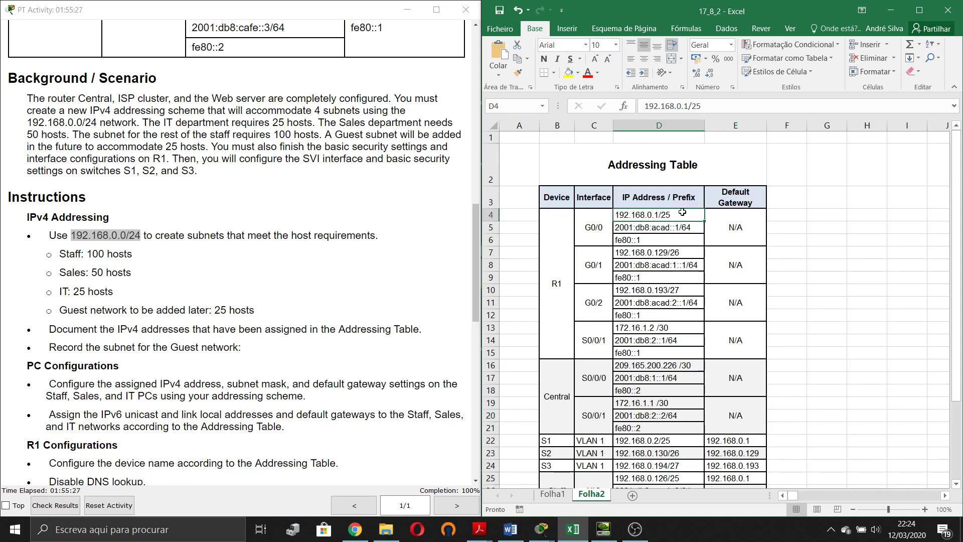
pyautogui.scroll(-7, 687, 241)
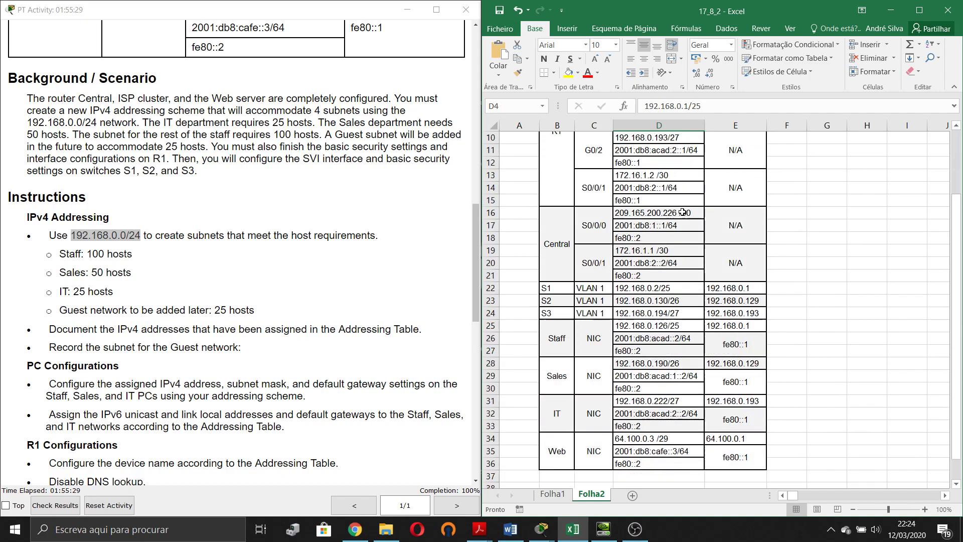
pyautogui.scroll(7, 697, 286)
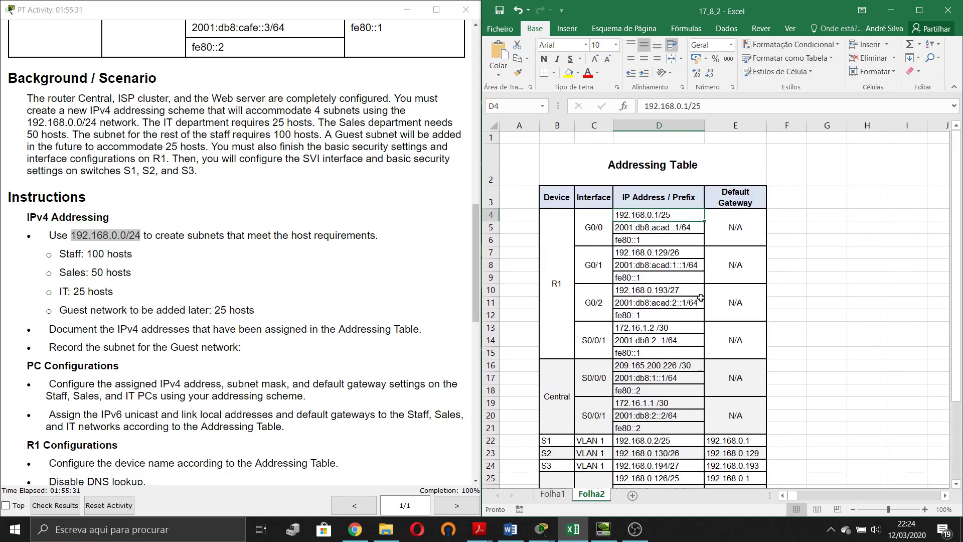
pyautogui.click(841, 250)
pyautogui.moveTo(842, 250); pyautogui.dragTo(690, 220)
pyautogui.click(674, 254)
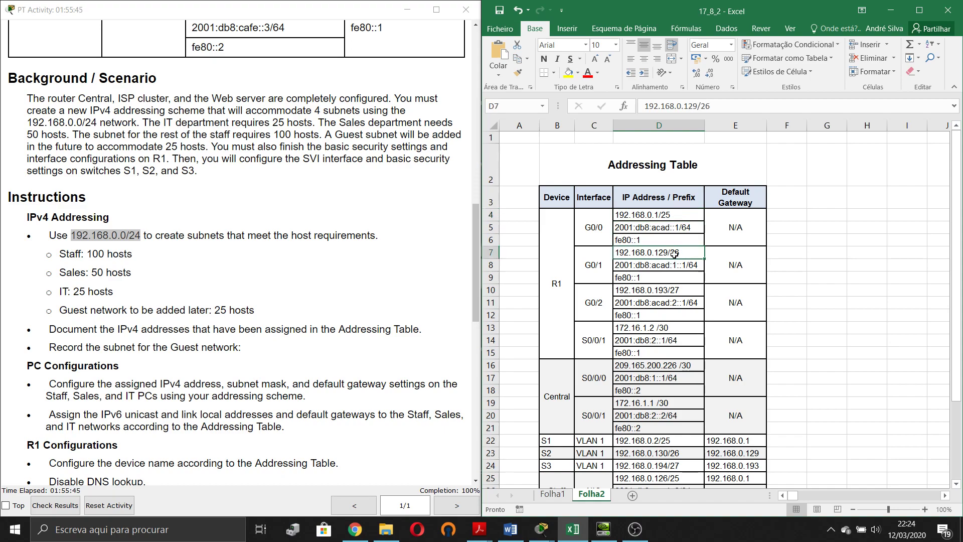
pyautogui.click(694, 291)
pyautogui.click(689, 328)
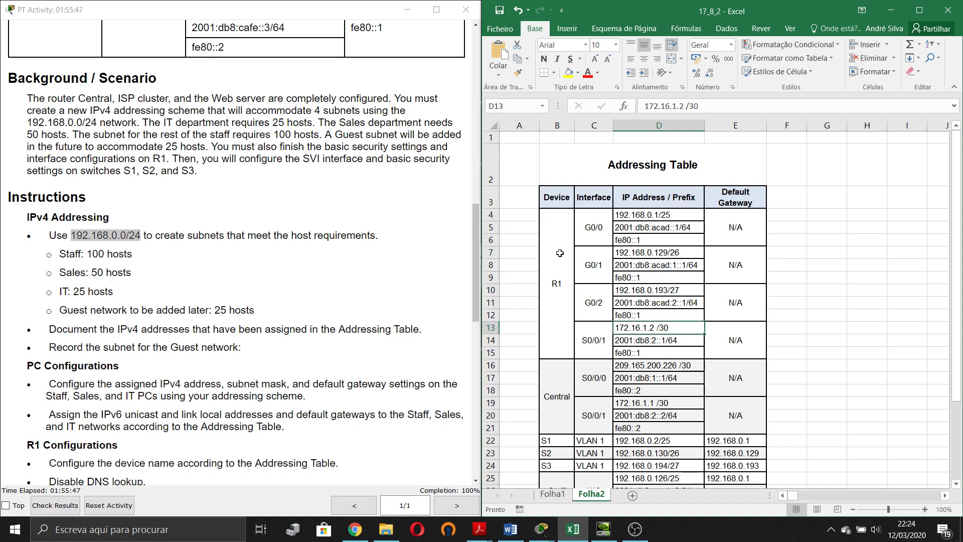
# Highlight the VLAN 1 addresses of switches S1, S2 and S3 in D22:D24, and clear the highlight
pyautogui.scroll(-1, 667, 333)
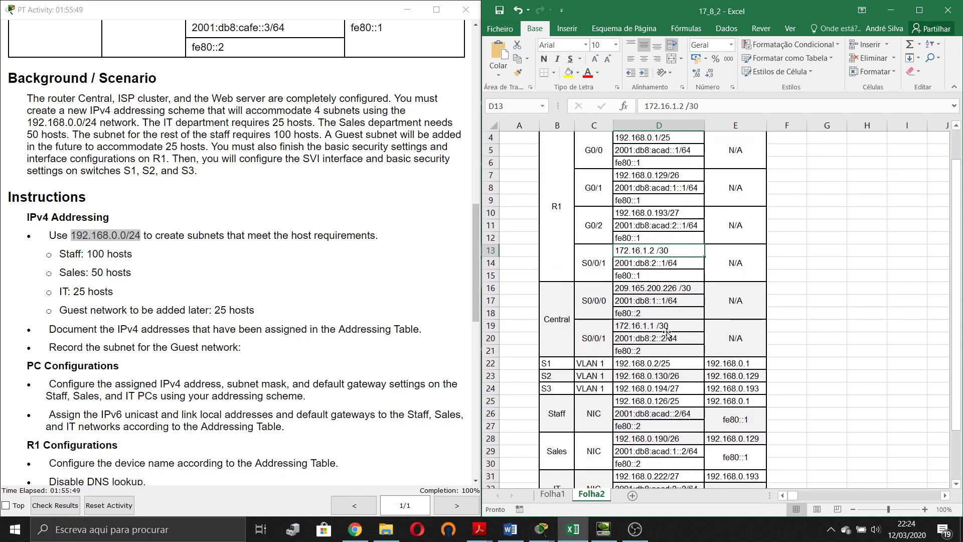
pyautogui.moveTo(671, 362); pyautogui.dragTo(672, 389)
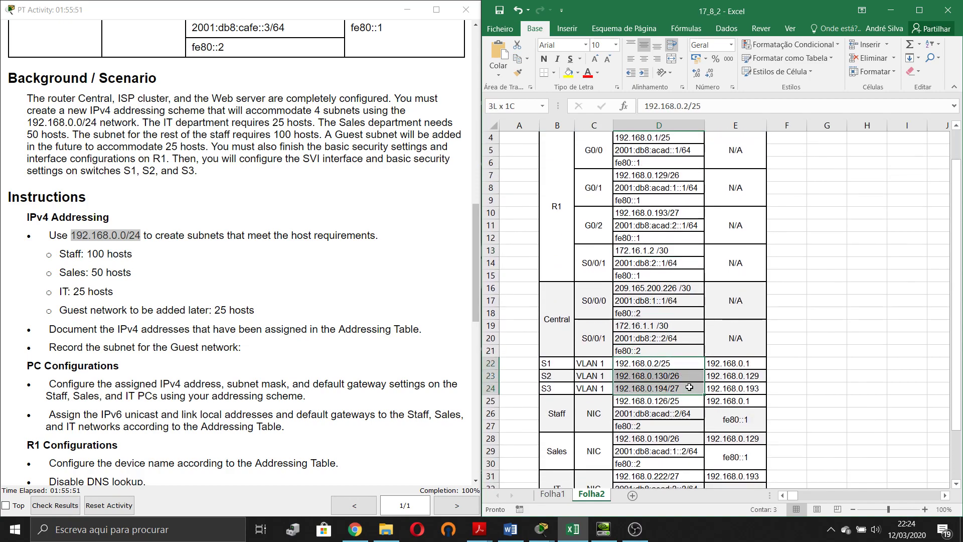
pyautogui.click(798, 323)
# Examine the Staff NIC's IPv4 address in D25 and the Web server's in D34, and return to the start of the Addressing Table
pyautogui.scroll(-1, 695, 386)
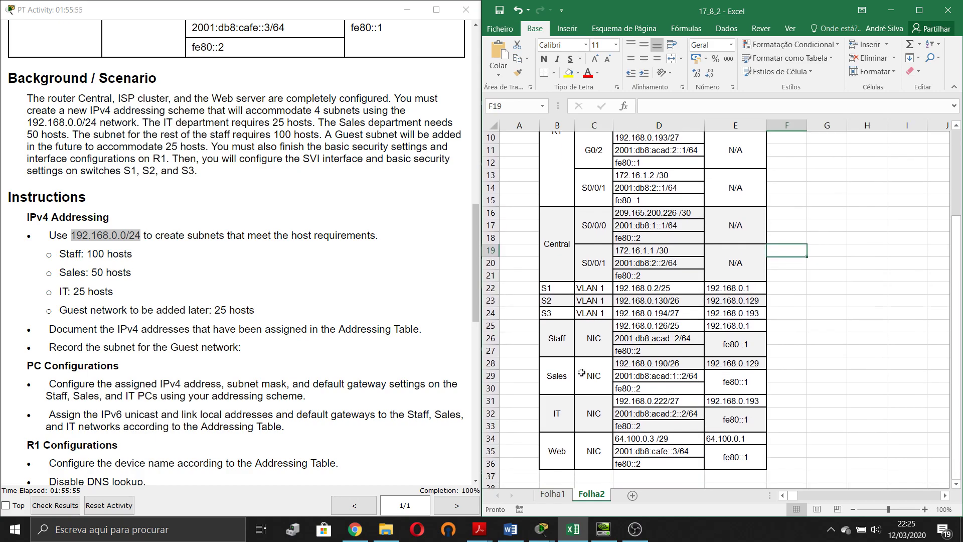
pyautogui.click(682, 328)
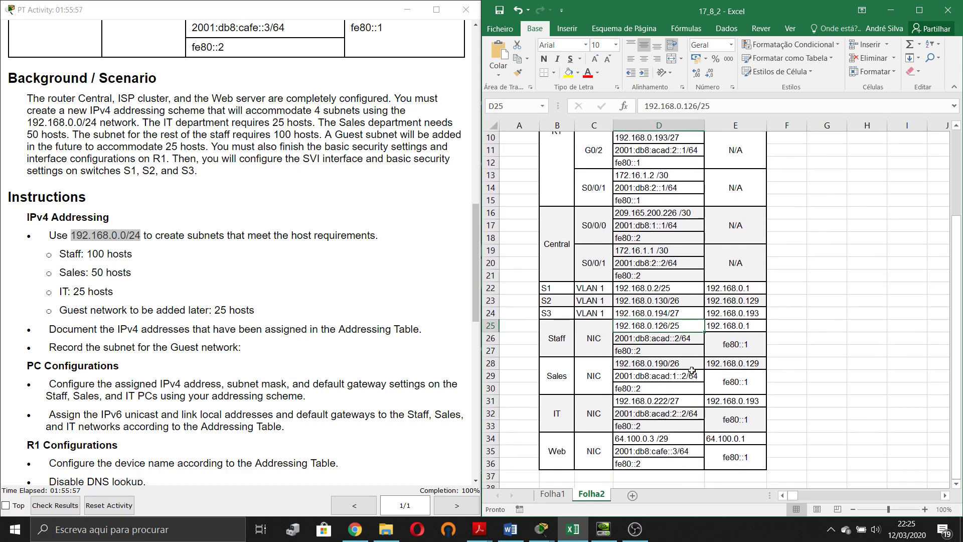
pyautogui.click(692, 440)
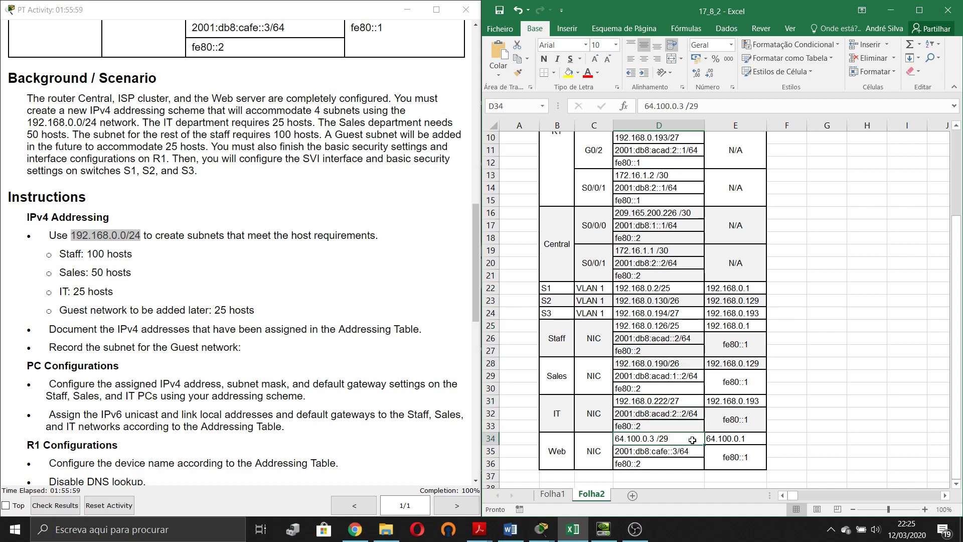
pyautogui.click(856, 347)
pyautogui.scroll(3, 856, 348)
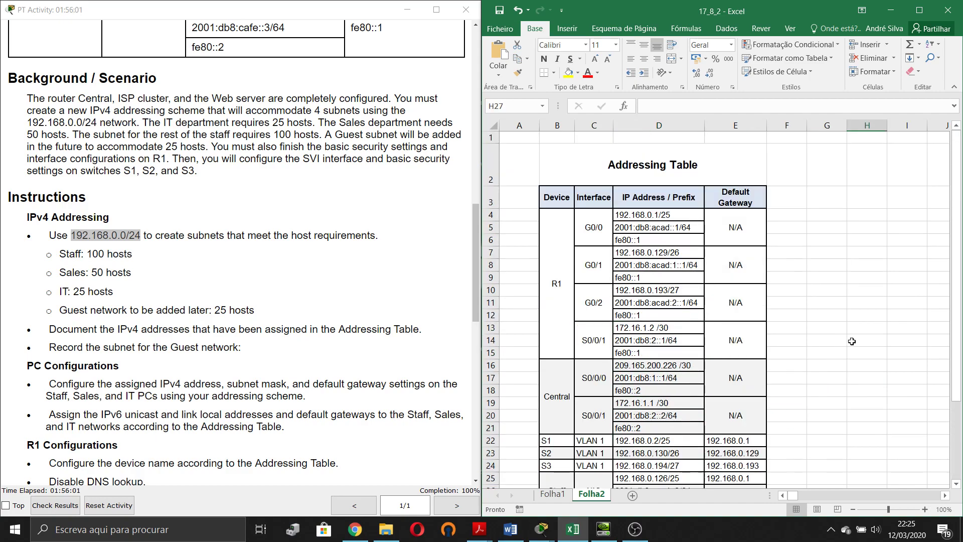